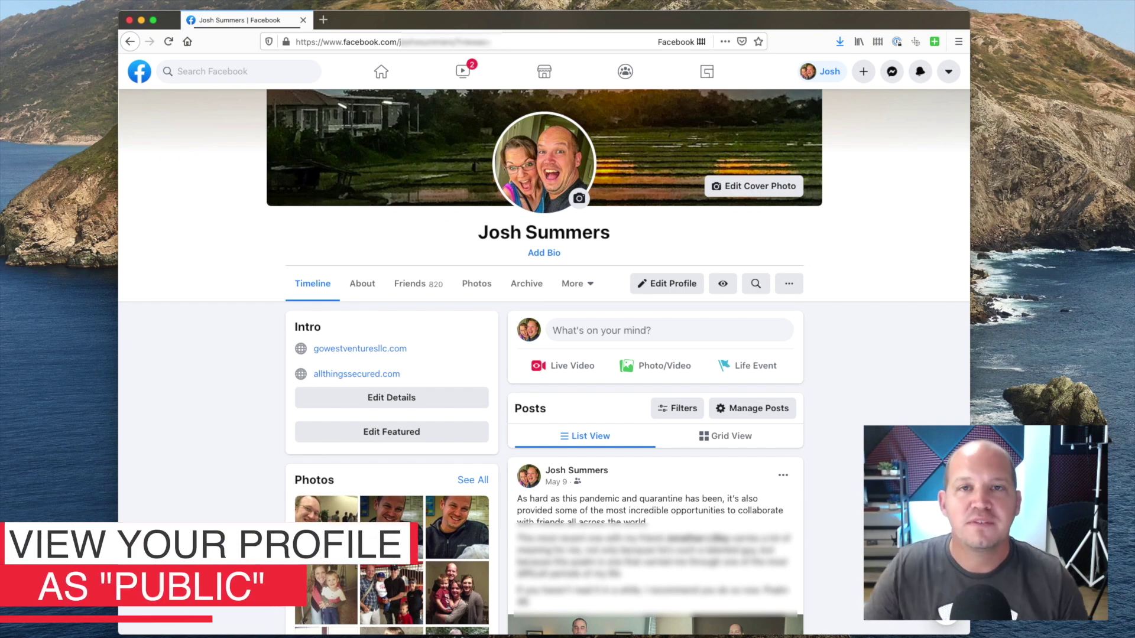
# Preview your profile as the public sees it: About, Work and Education, Places Lived, Overview, Timeline
pyautogui.click(822, 72)
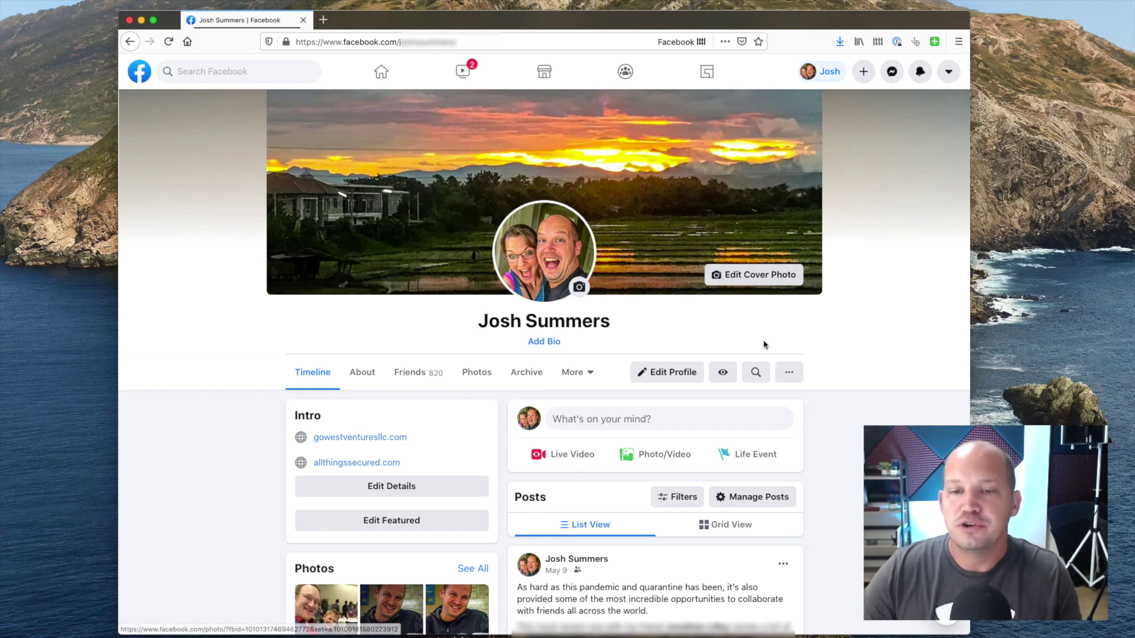
pyautogui.click(722, 375)
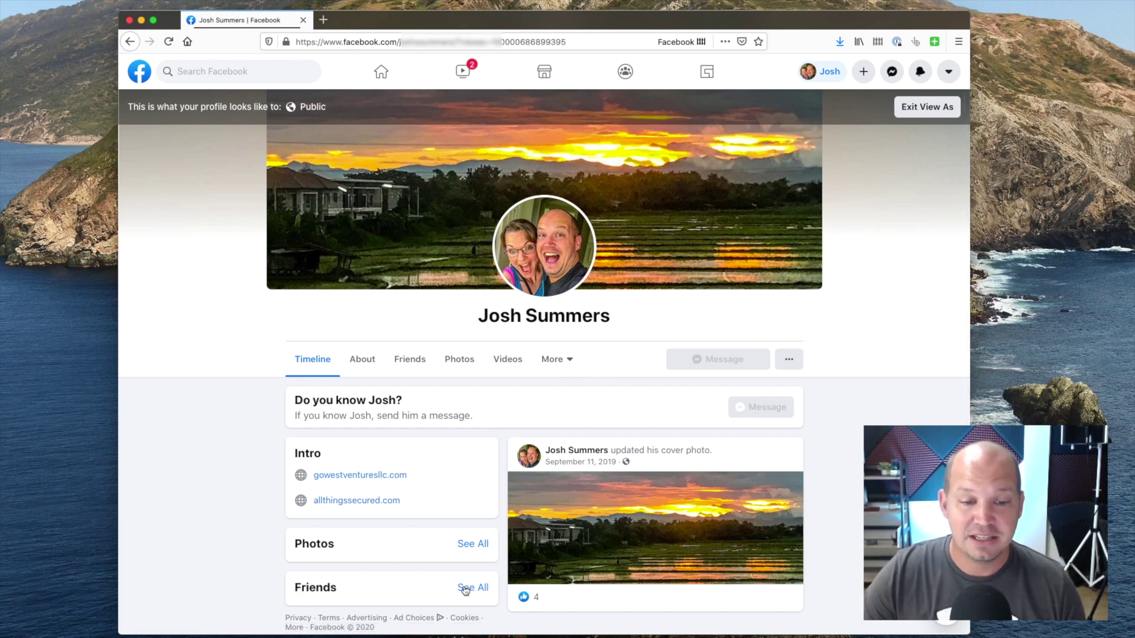
pyautogui.click(362, 360)
pyautogui.click(333, 460)
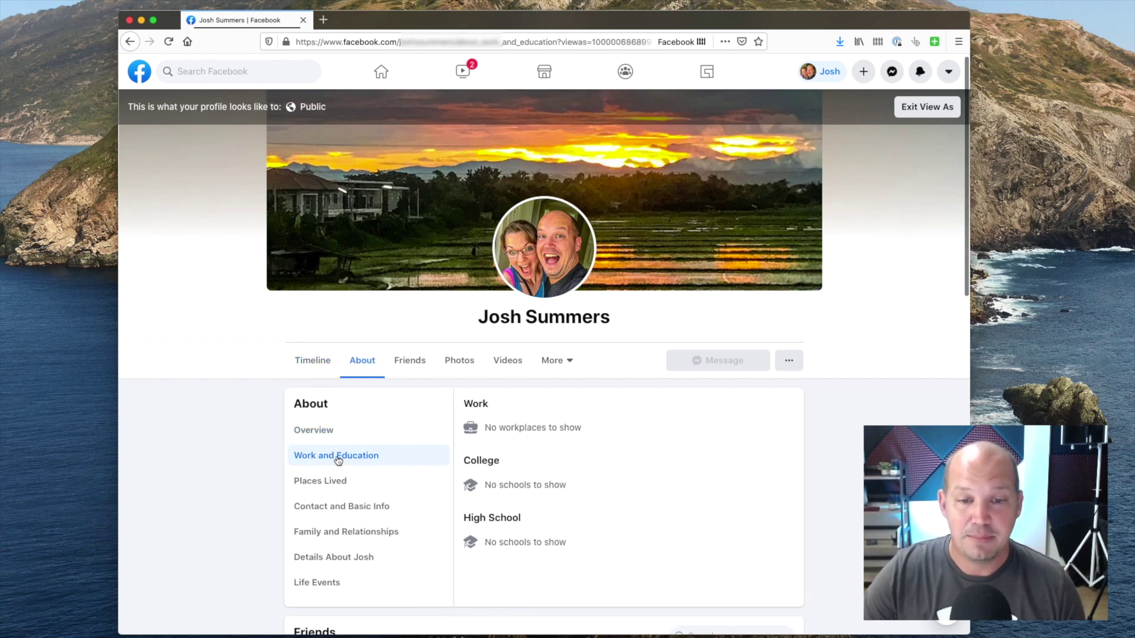
pyautogui.click(384, 486)
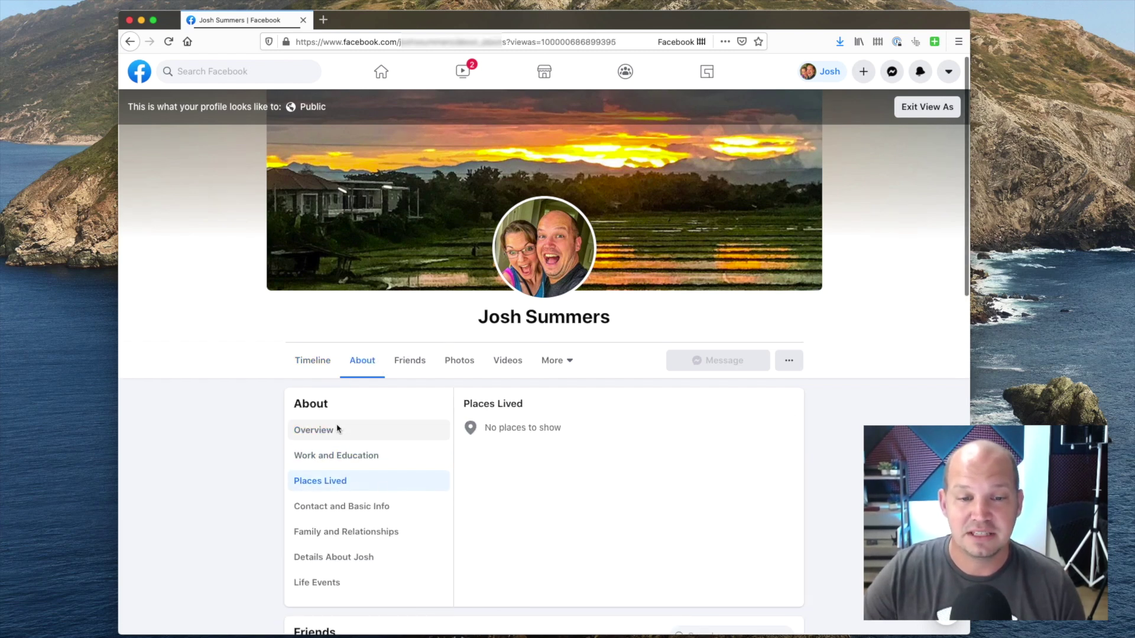
pyautogui.click(320, 427)
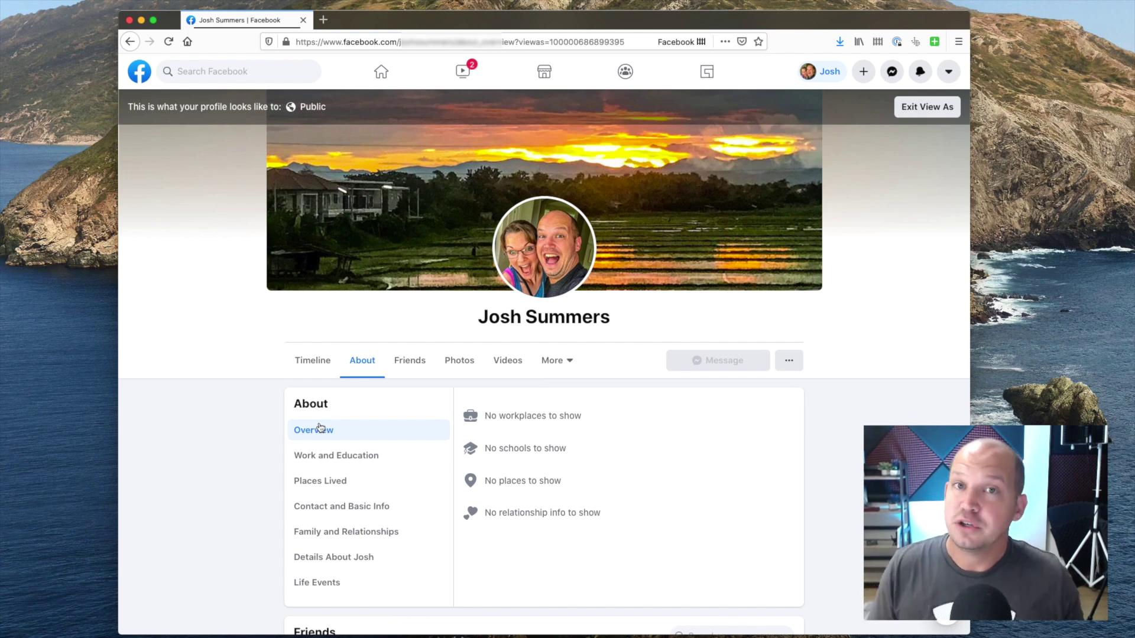
pyautogui.click(324, 360)
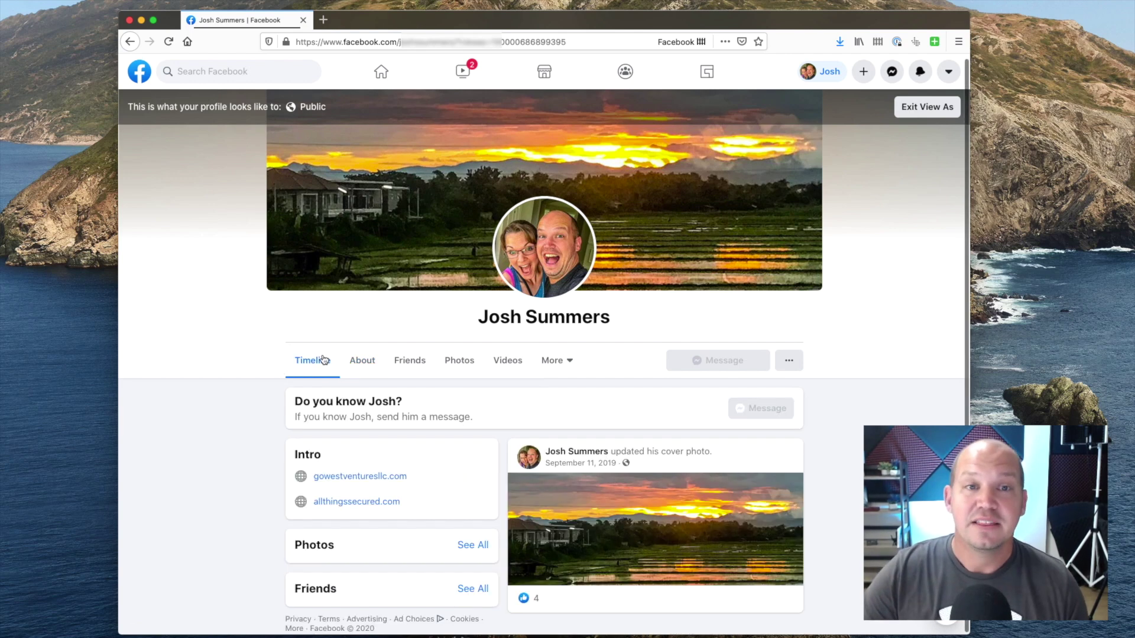
# Launch Privacy Checkup's 'Who can see what you share' and scroll through the Profile Information audiences
pyautogui.click(948, 72)
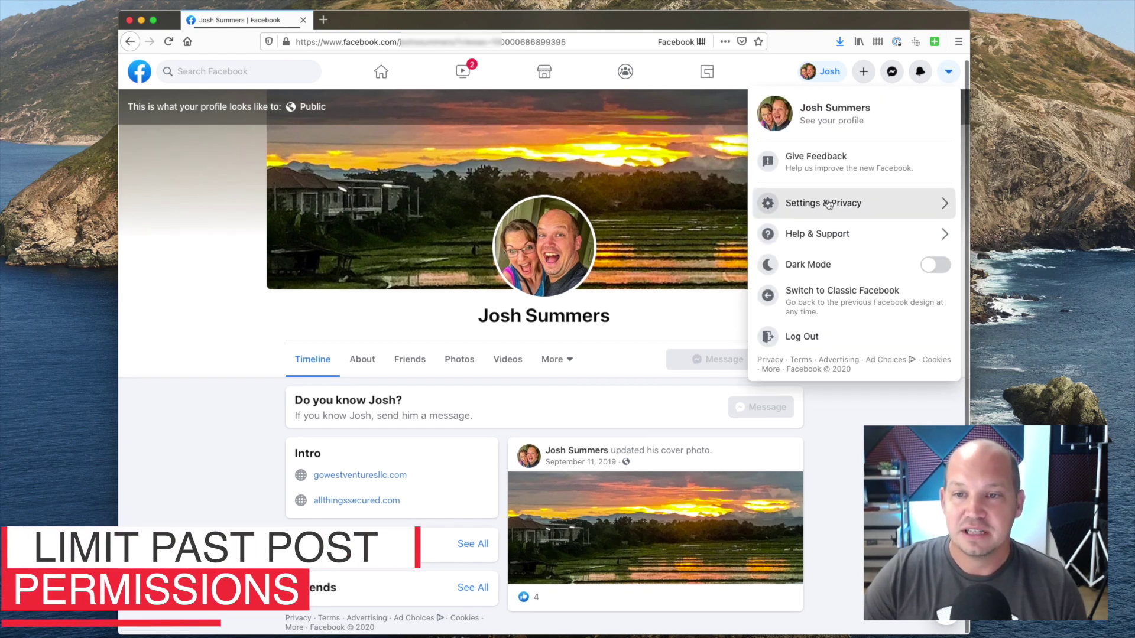
pyautogui.click(834, 202)
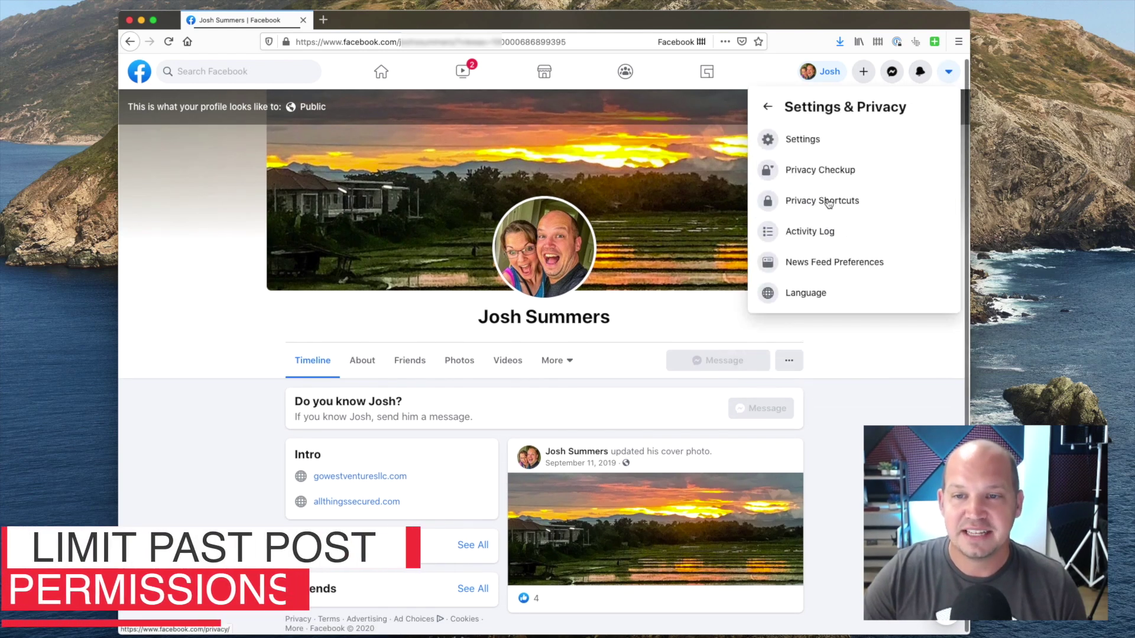
pyautogui.click(833, 171)
pyautogui.click(648, 373)
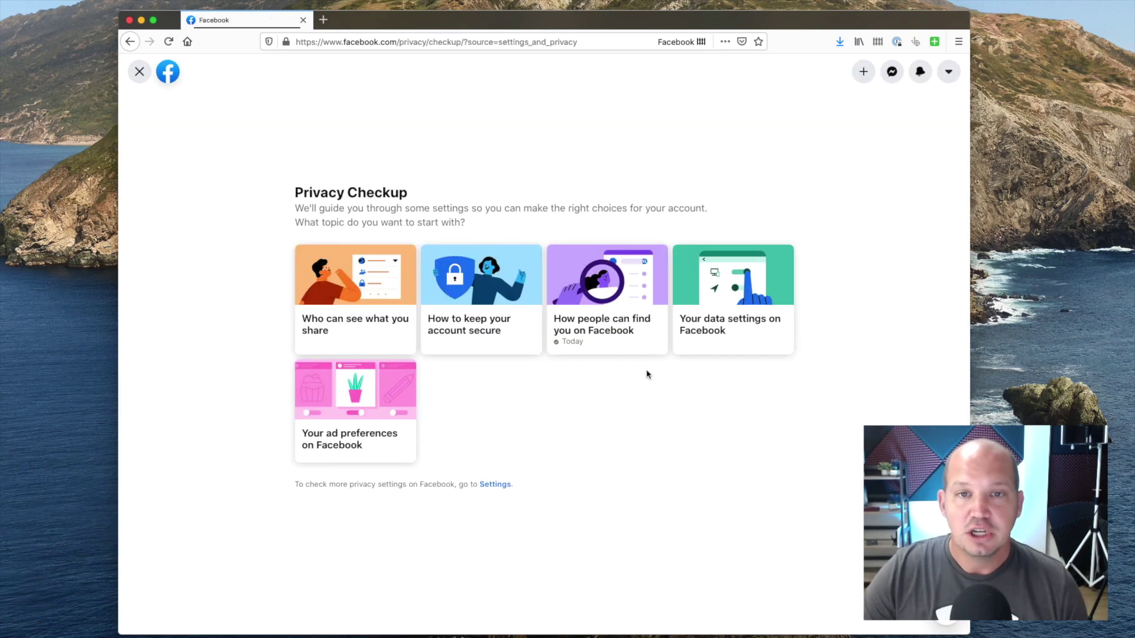
pyautogui.click(356, 296)
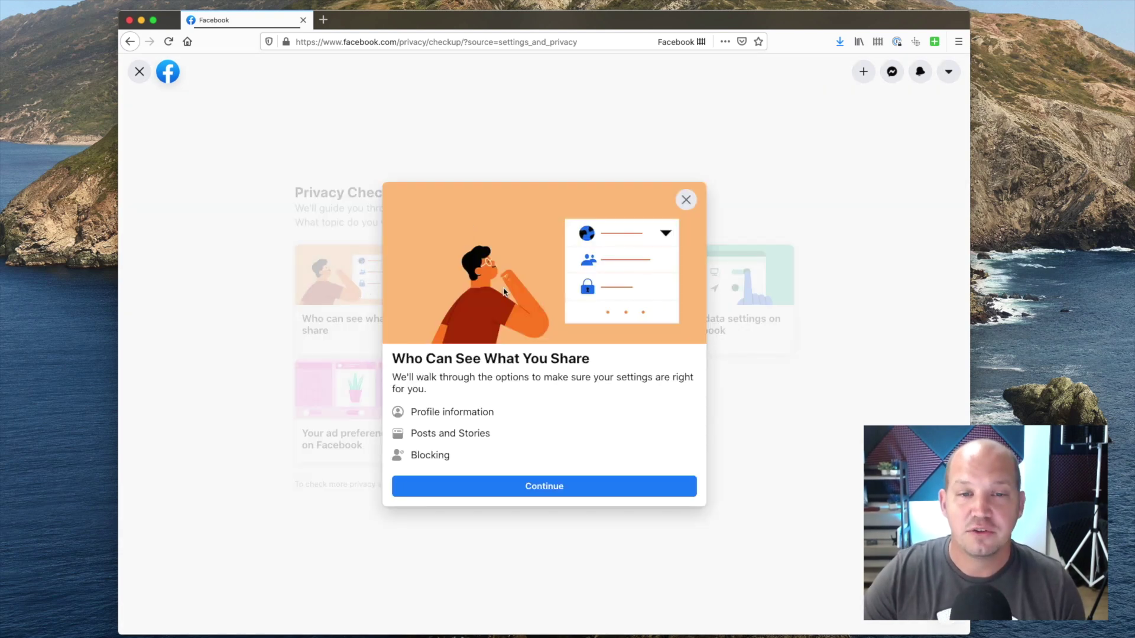
pyautogui.click(560, 489)
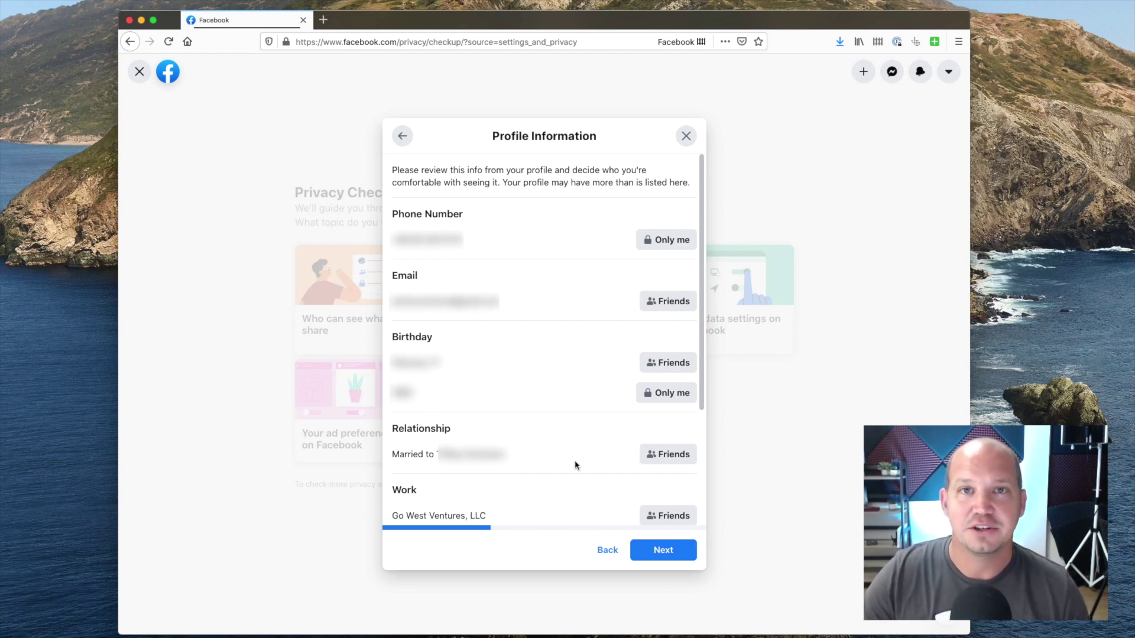
pyautogui.scroll(-3, 575, 465)
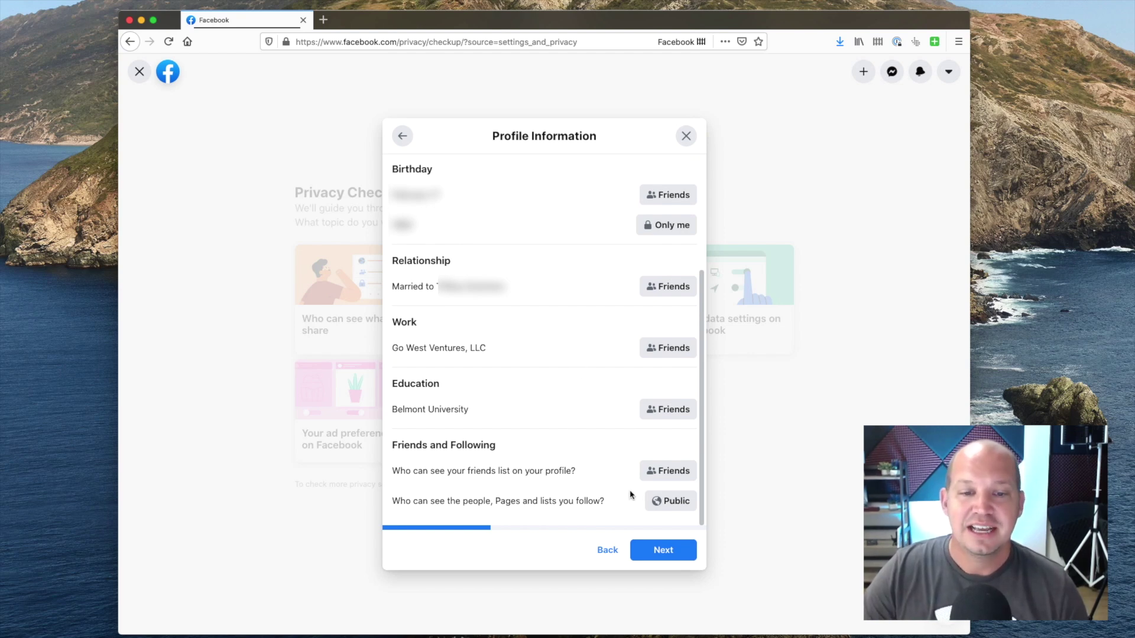
# On the Posts and Stories step, limit all past posts so only Friends can see them
pyautogui.click(666, 553)
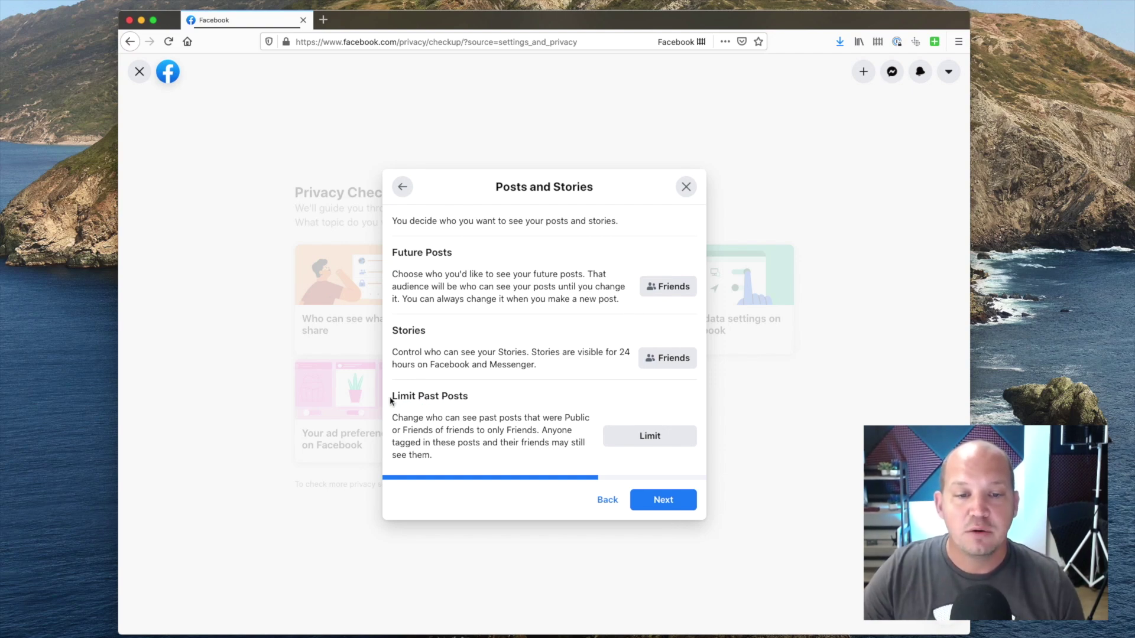
pyautogui.moveTo(390, 398); pyautogui.dragTo(476, 398)
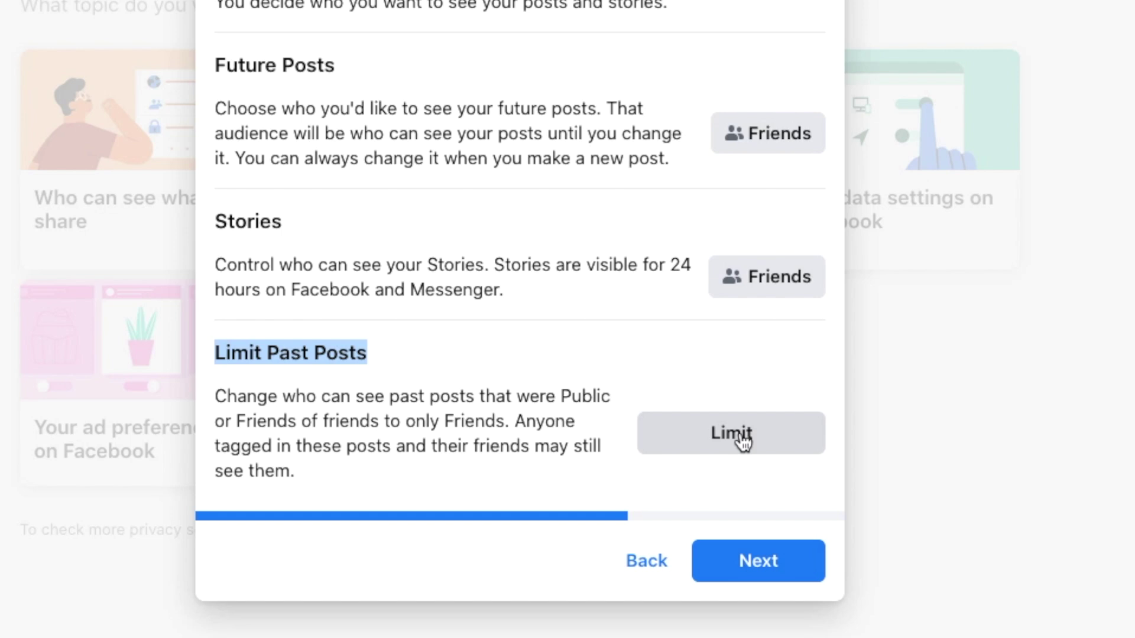
pyautogui.click(739, 435)
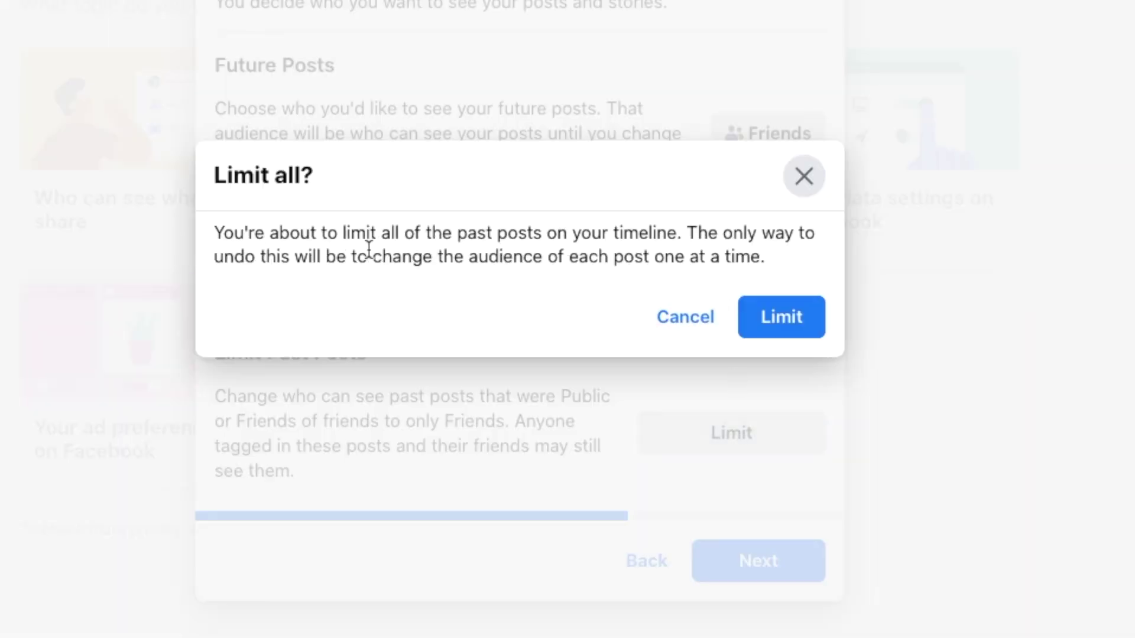
pyautogui.moveTo(218, 222); pyautogui.dragTo(763, 252)
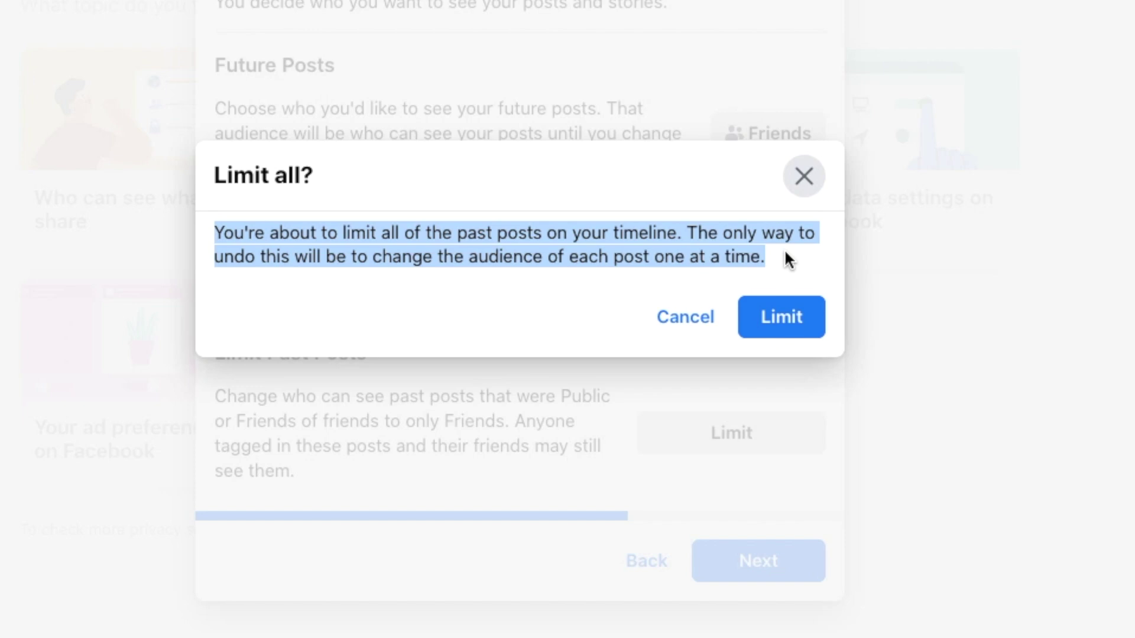
pyautogui.click(785, 312)
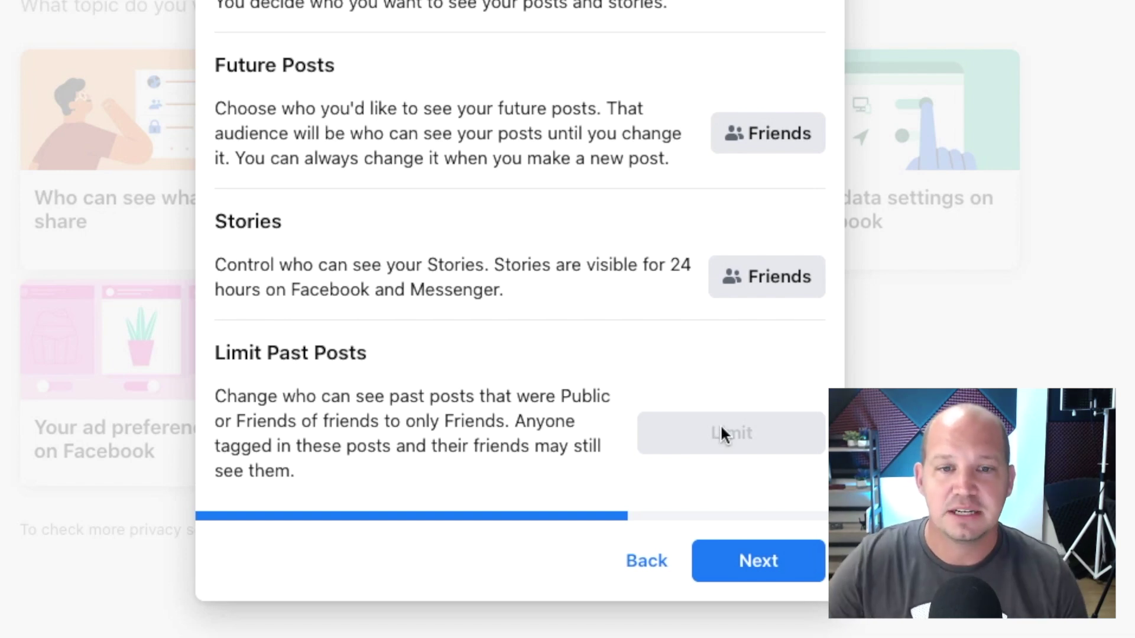
# Review the future posts audience options, keep Friends, and advance to the Blocking step
pyautogui.click(762, 148)
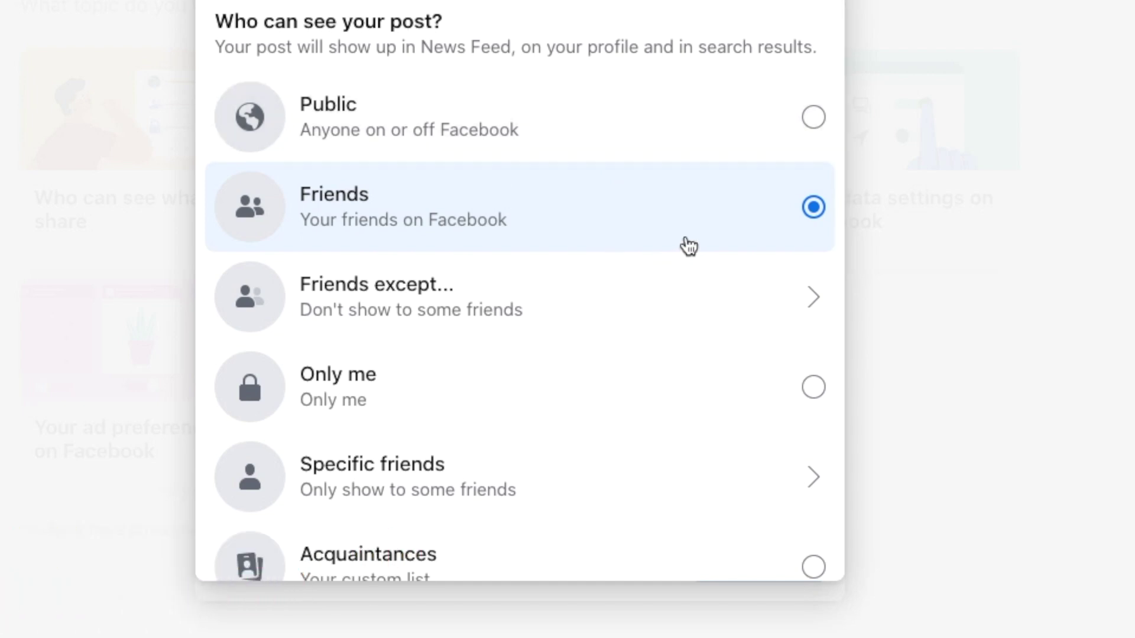
pyautogui.scroll(-5, 499, 411)
pyautogui.scroll(-5, 500, 411)
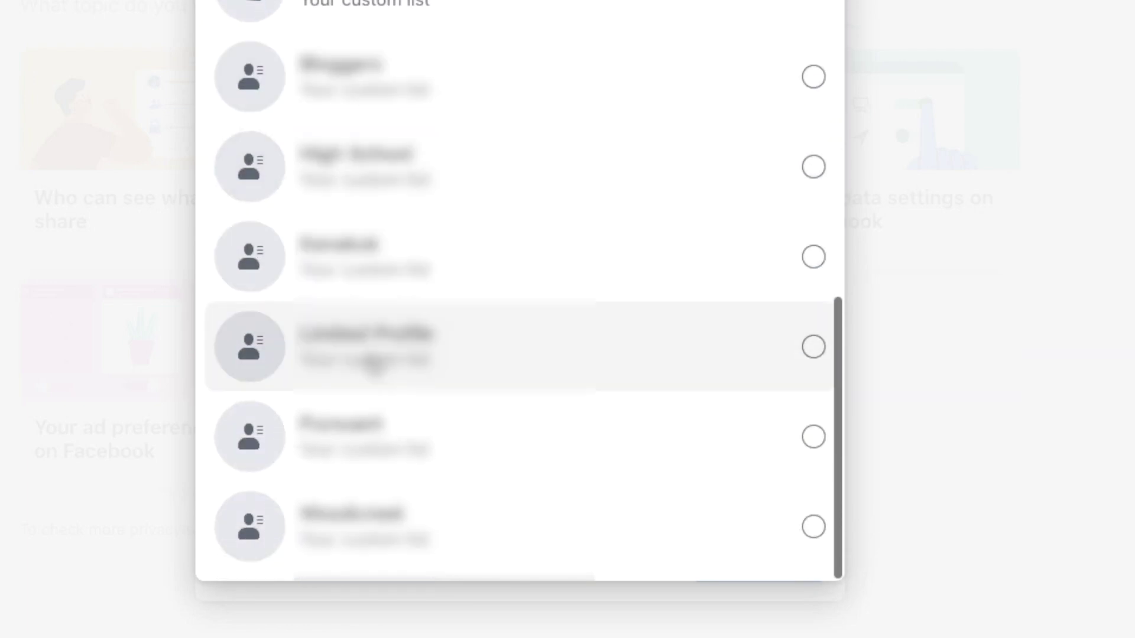
pyautogui.scroll(10, 375, 363)
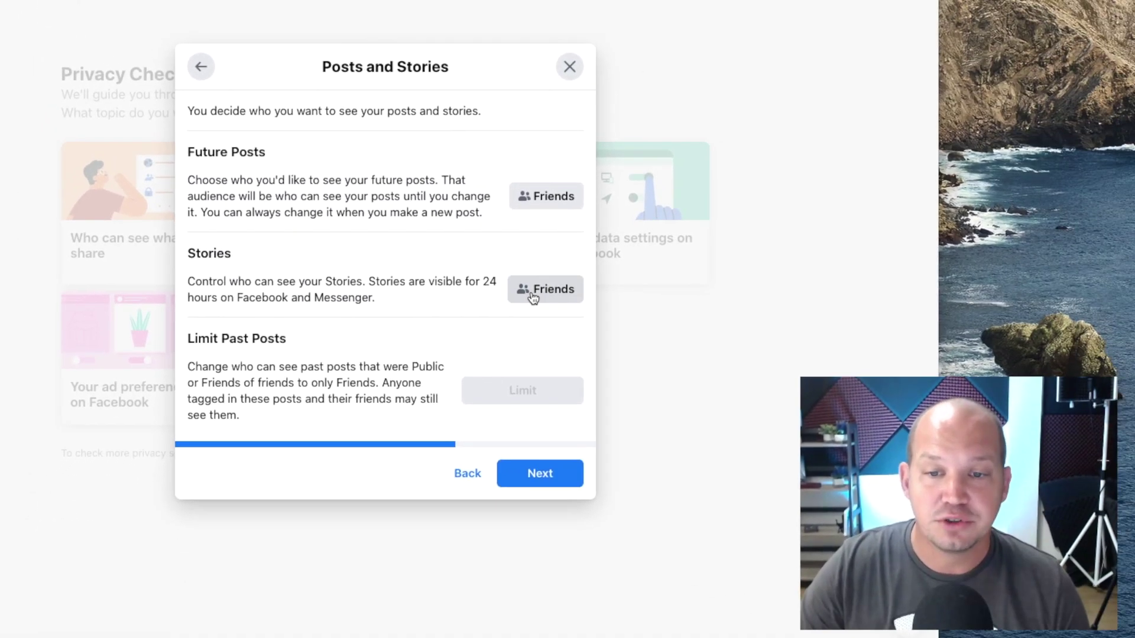
pyautogui.click(537, 475)
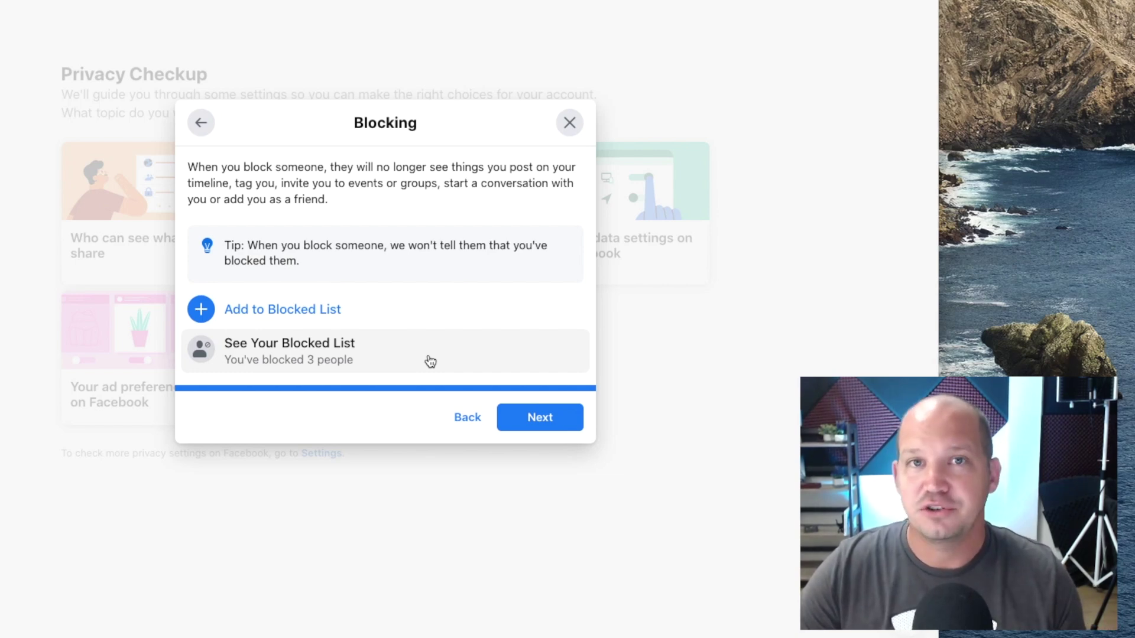
# Pass the Blocking step with its 3 blocked people to complete the sharing review
pyautogui.click(538, 418)
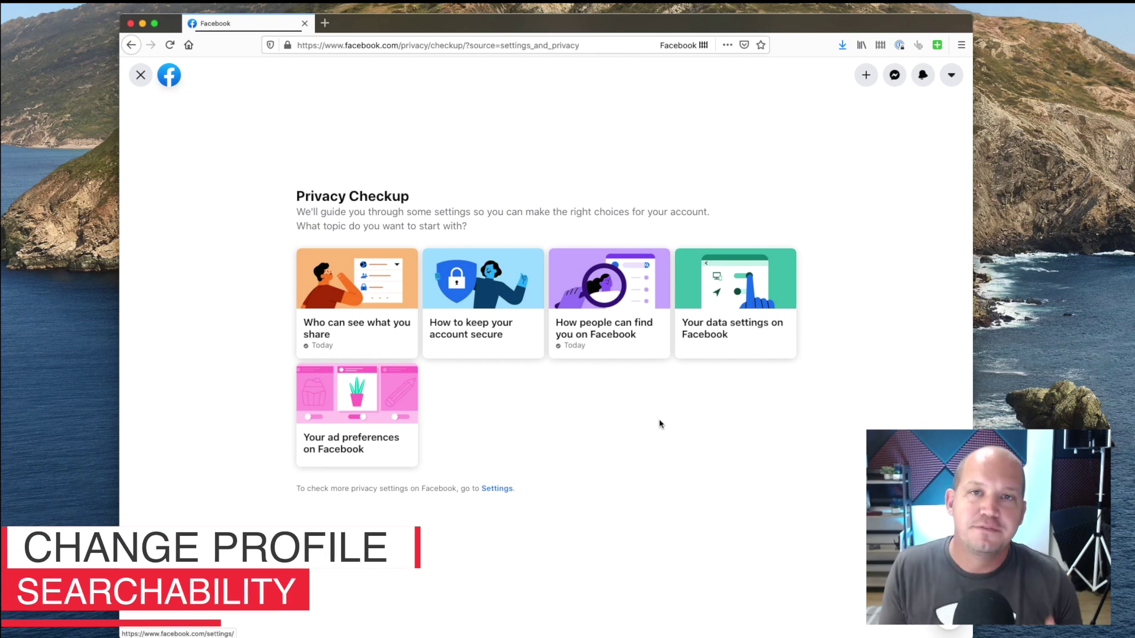
# Reopen Privacy Checkup and start 'How people can find you on Facebook' at Friend Requests
pyautogui.click(951, 75)
pyautogui.click(827, 207)
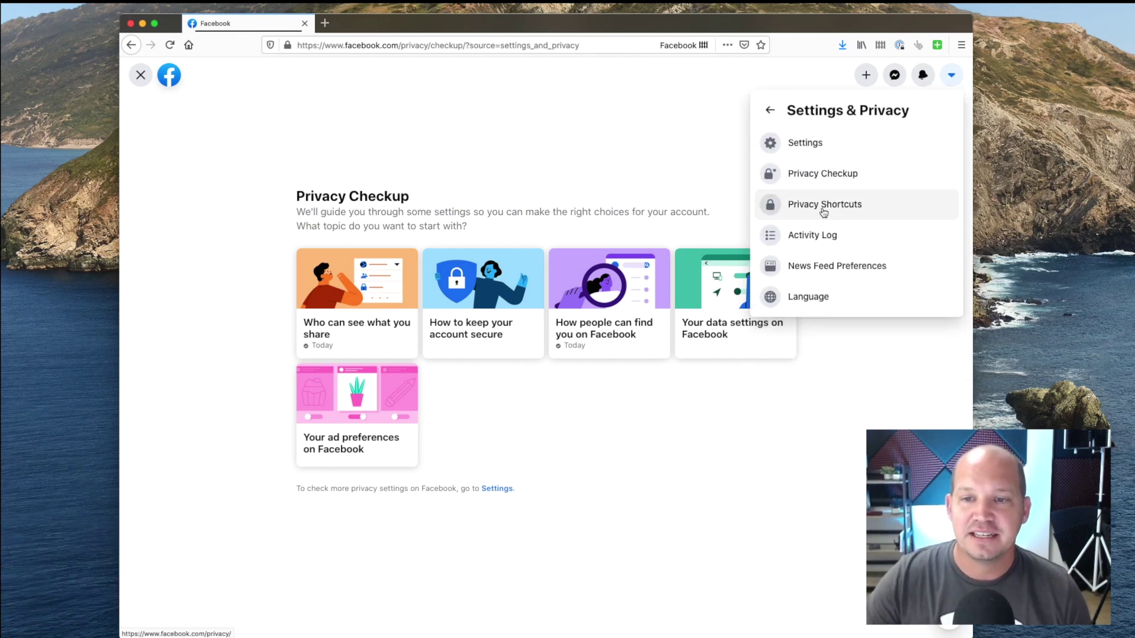
pyautogui.click(822, 172)
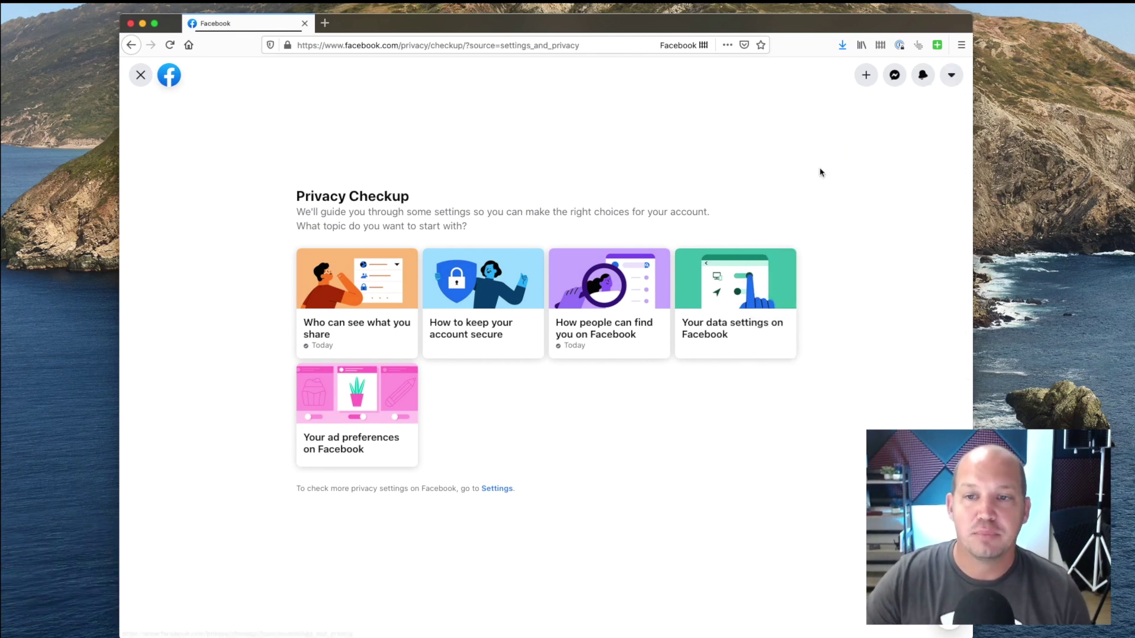
pyautogui.click(595, 332)
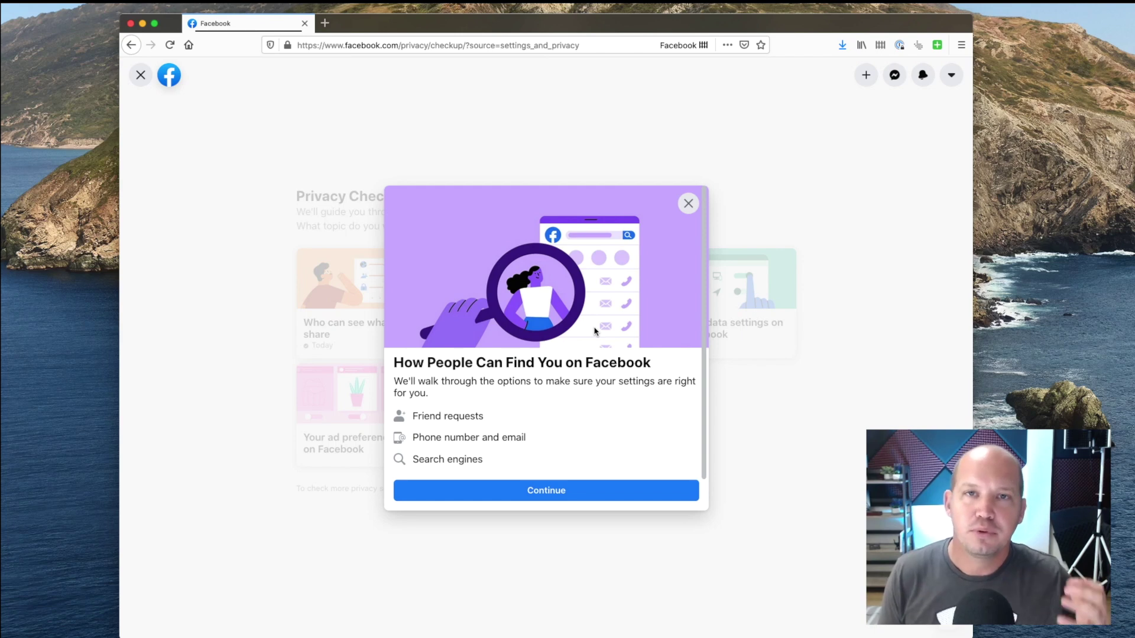
pyautogui.click(548, 489)
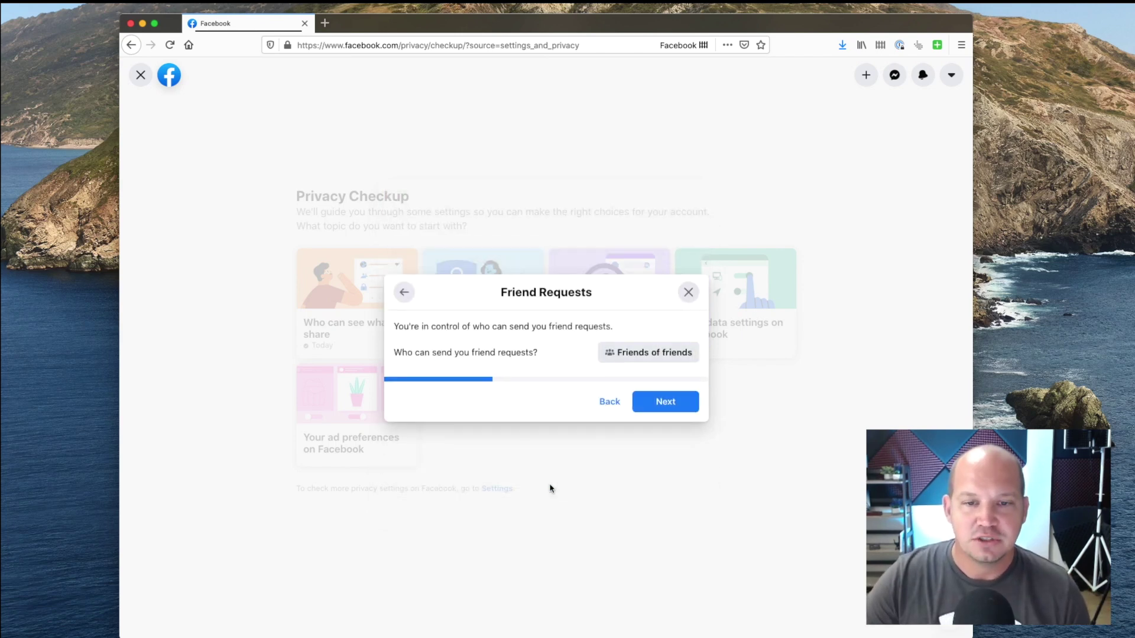
# Keep friend requests at Friends of friends, pass the phone/email and search-engine steps, and close the summary
pyautogui.click(654, 355)
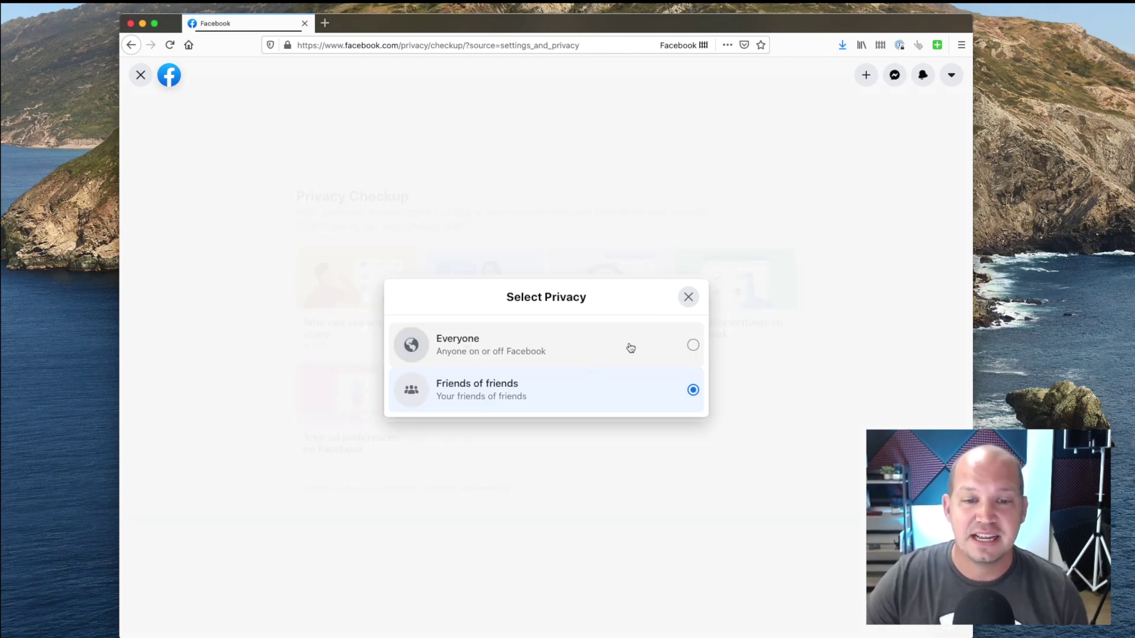
pyautogui.click(688, 297)
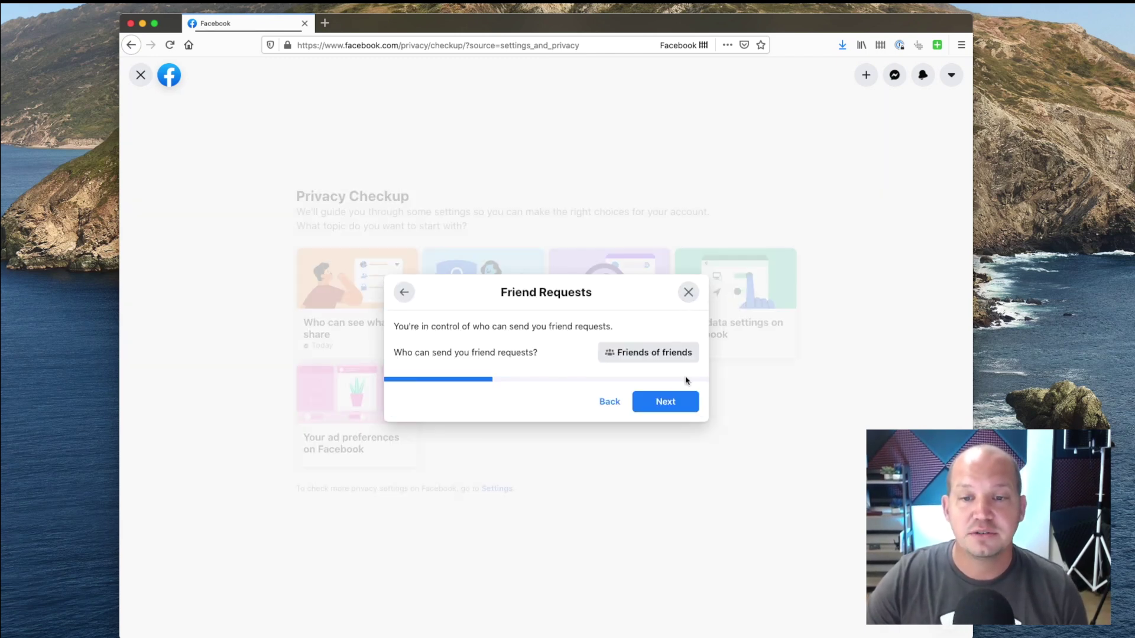
pyautogui.click(666, 403)
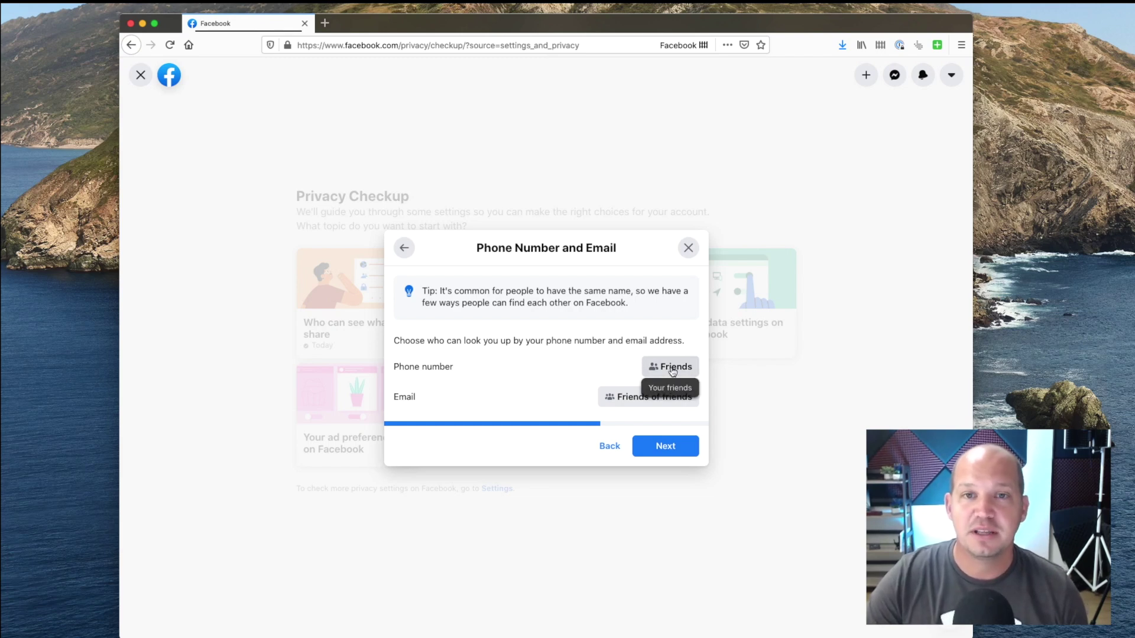
pyautogui.click(666, 448)
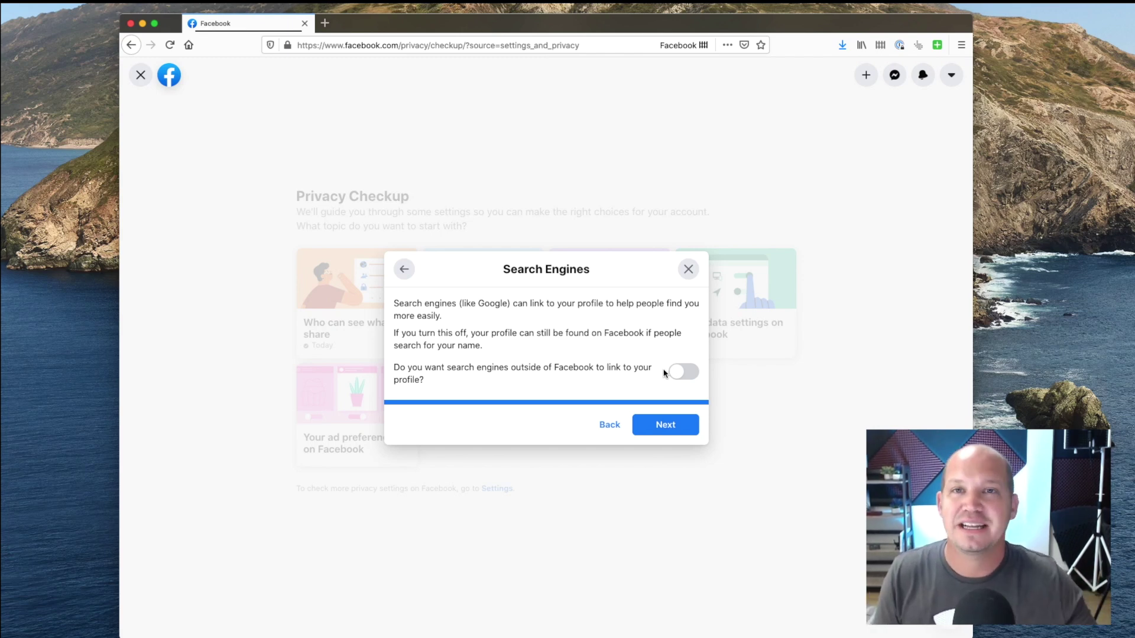
pyautogui.click(666, 425)
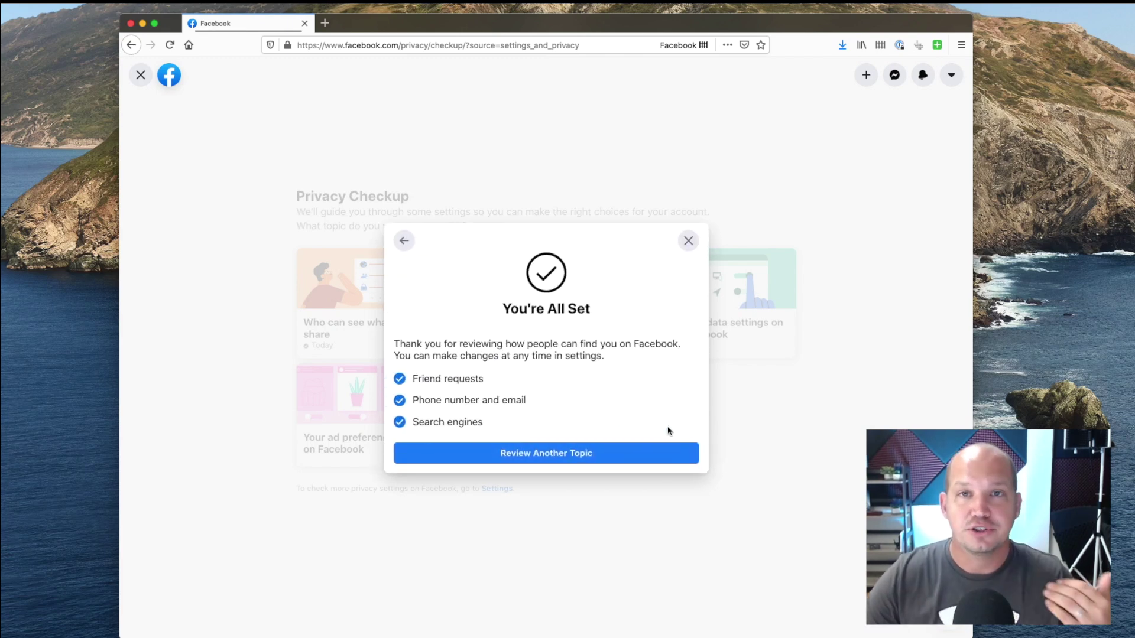
pyautogui.click(580, 458)
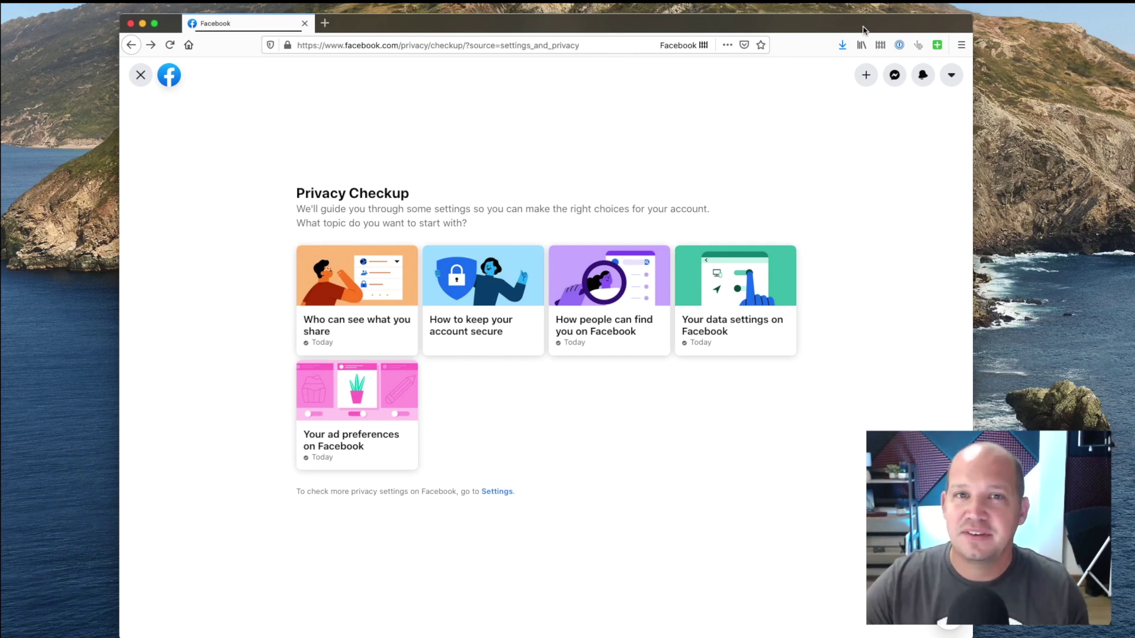
# Go to Settings & Privacy > Settings > Face Recognition, confirming recognition in photos and videos is No
pyautogui.click(950, 77)
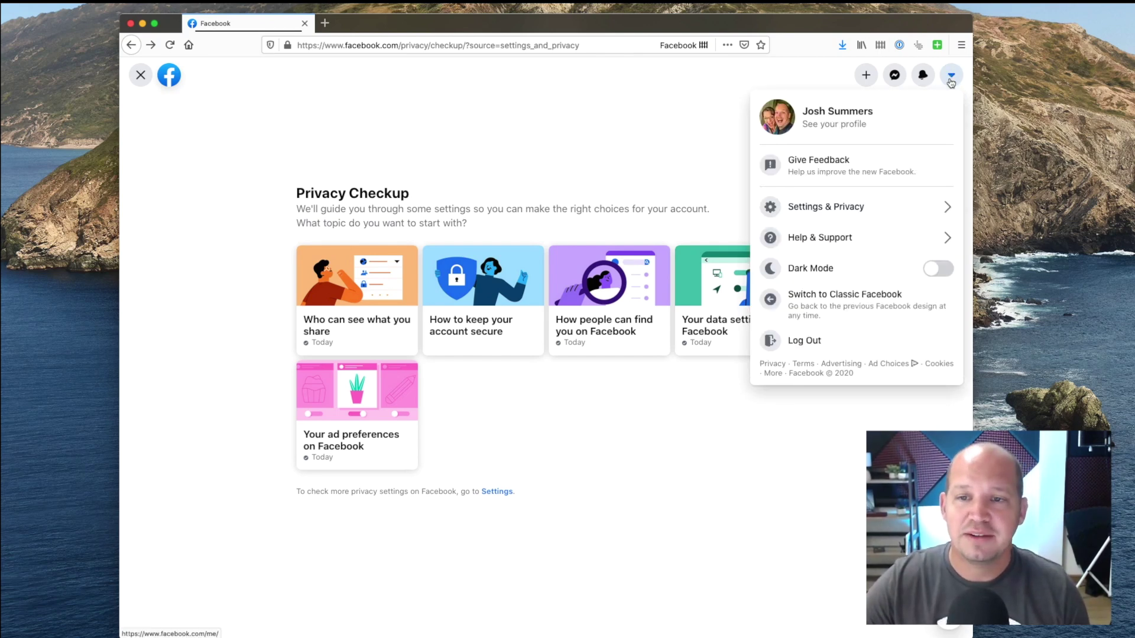
pyautogui.click(828, 209)
pyautogui.click(812, 140)
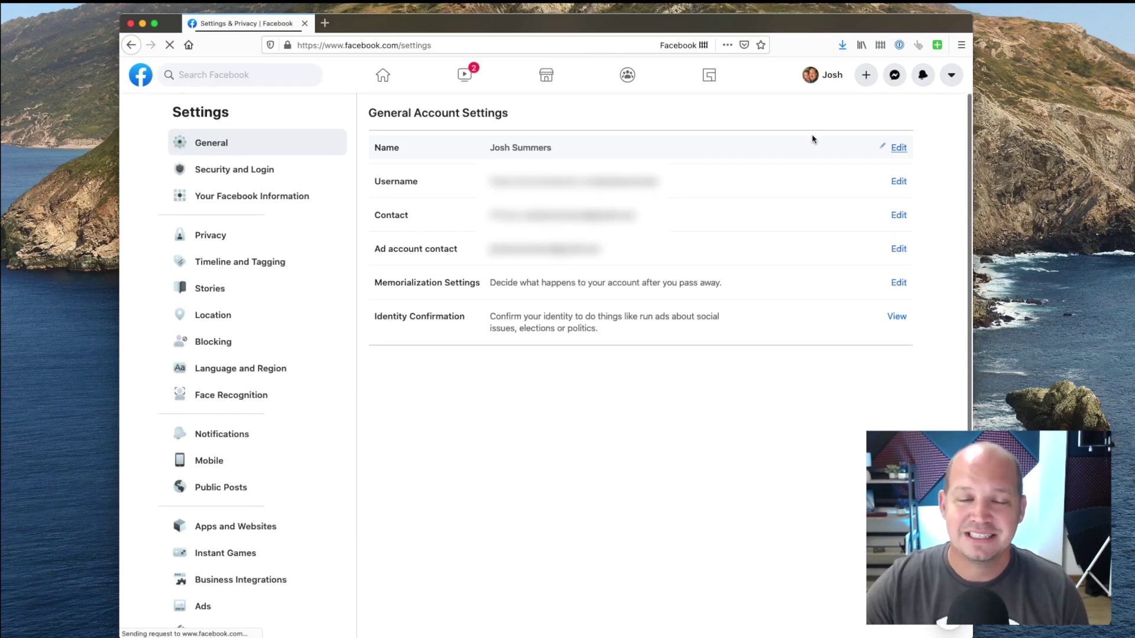
pyautogui.click(254, 404)
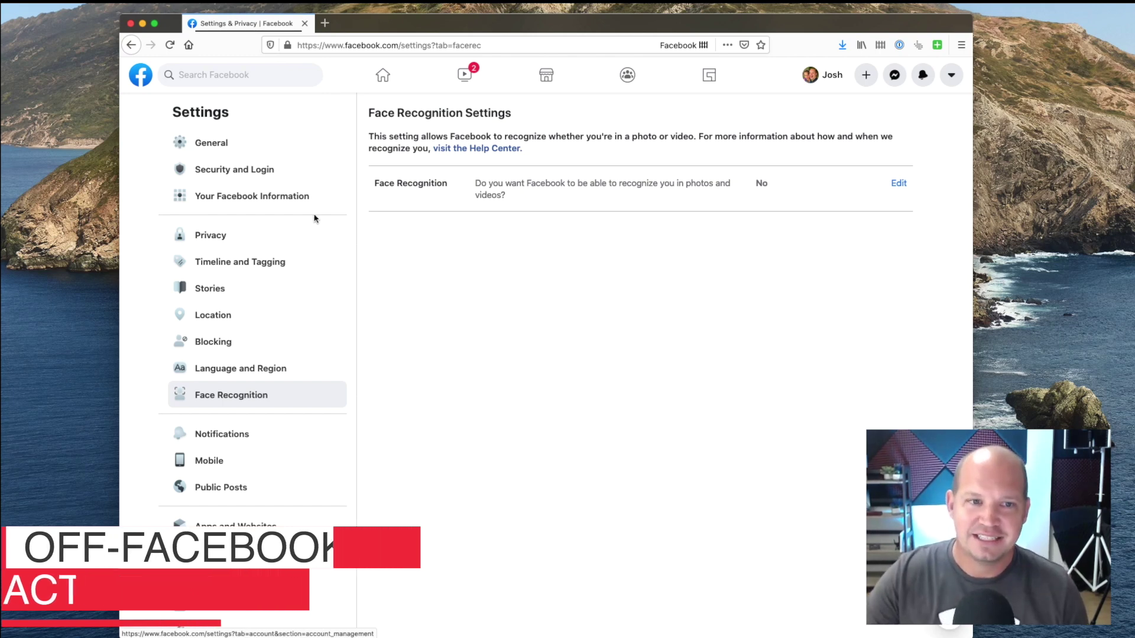
# Go from Your Facebook Information to Manage Your Off-Facebook Activity, which shows no activity
pyautogui.click(213, 198)
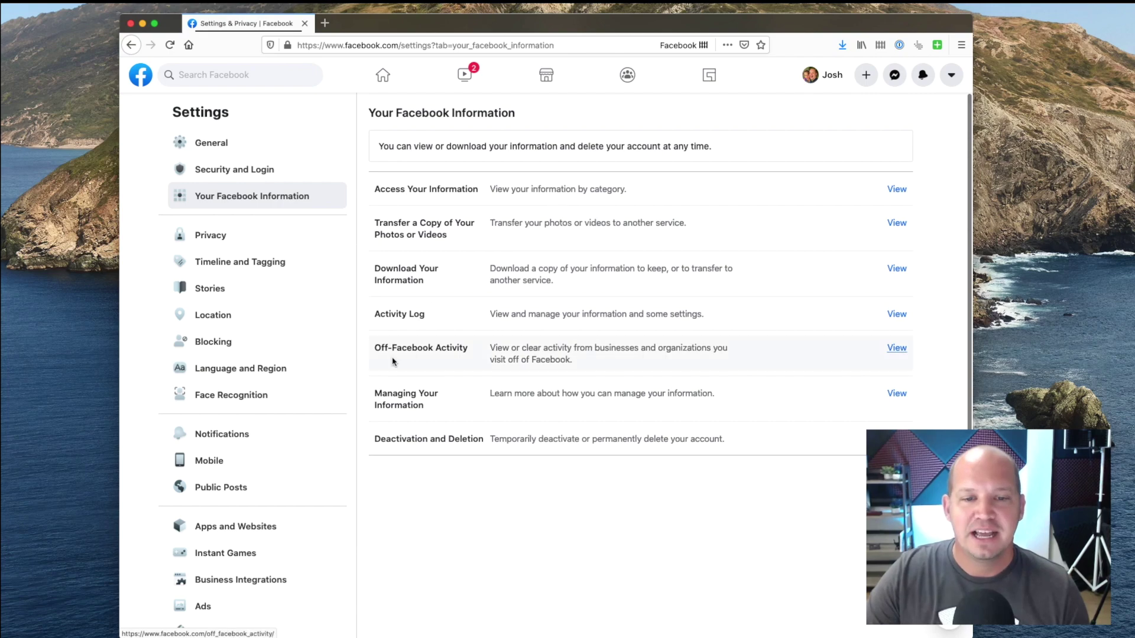
pyautogui.click(897, 348)
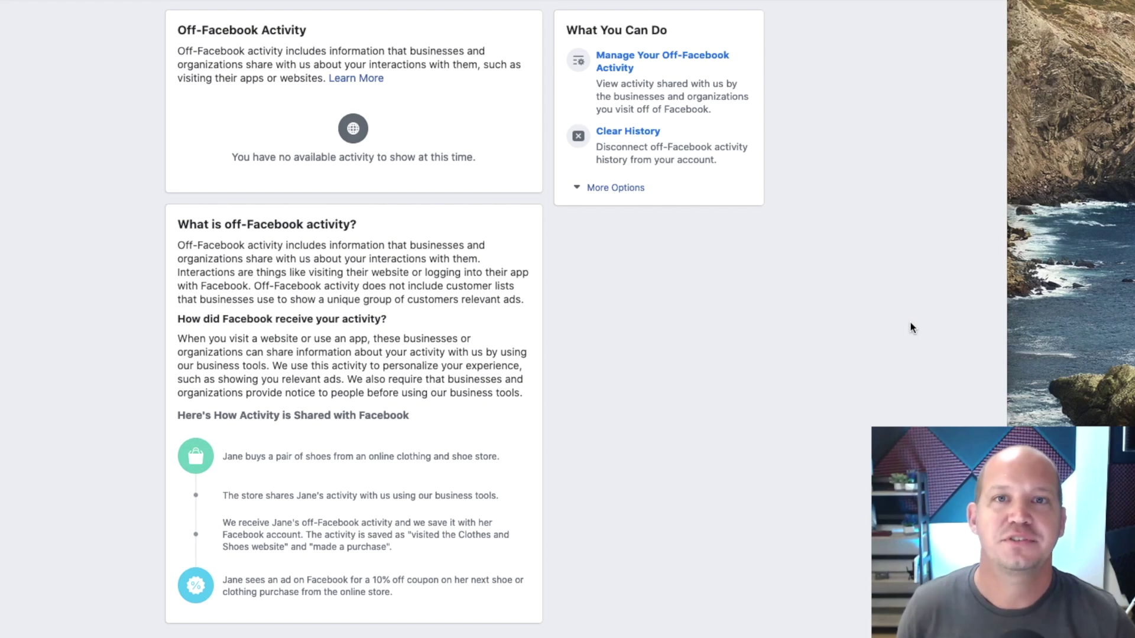
pyautogui.click(617, 61)
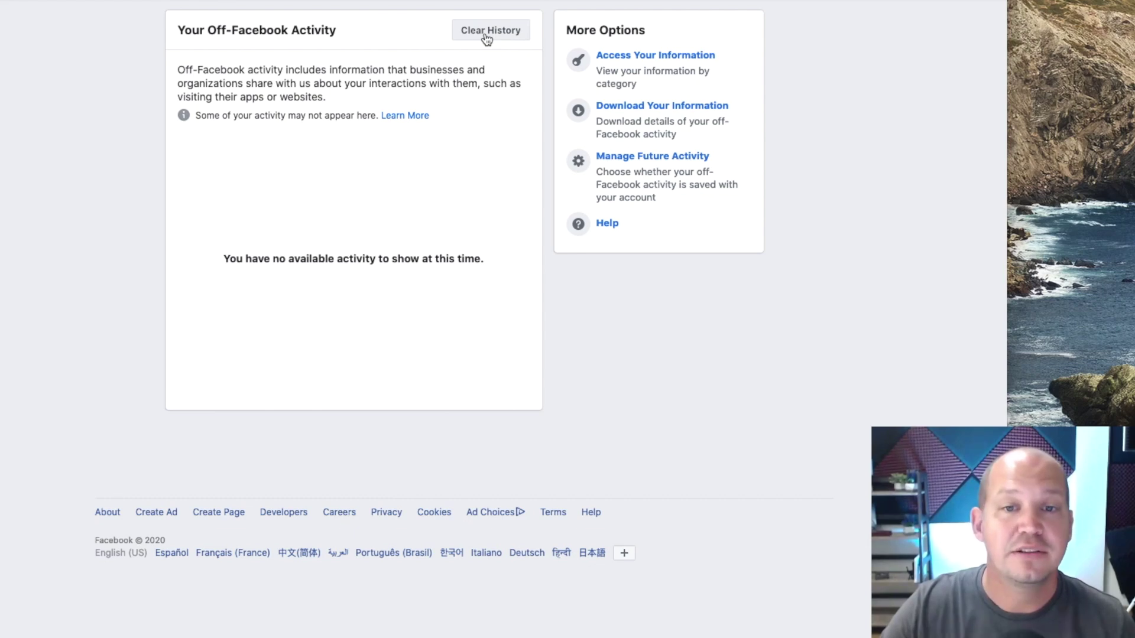
# Switch off Future Off-Facebook Activity, confirm Turn Off, and return to the activity overview
pyautogui.click(659, 155)
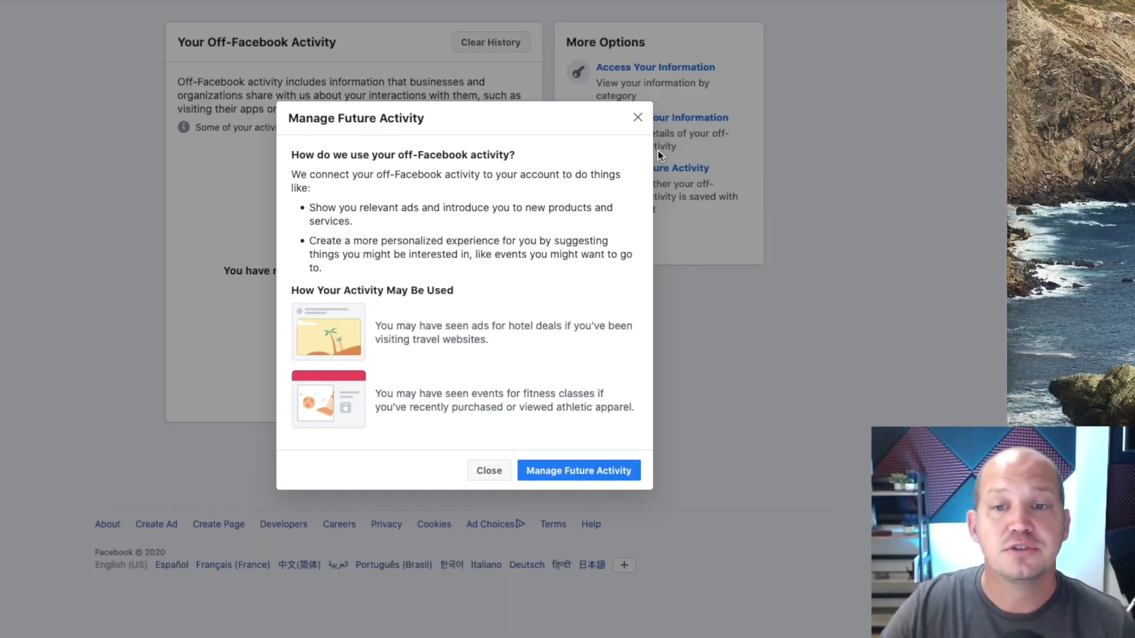
pyautogui.click(579, 471)
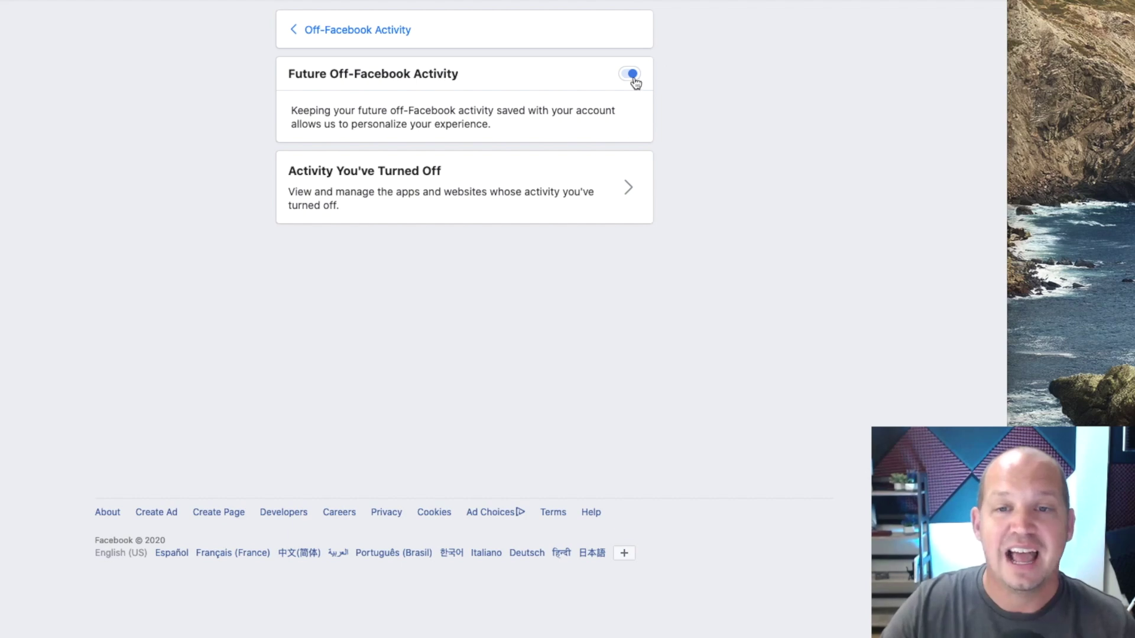
pyautogui.click(632, 75)
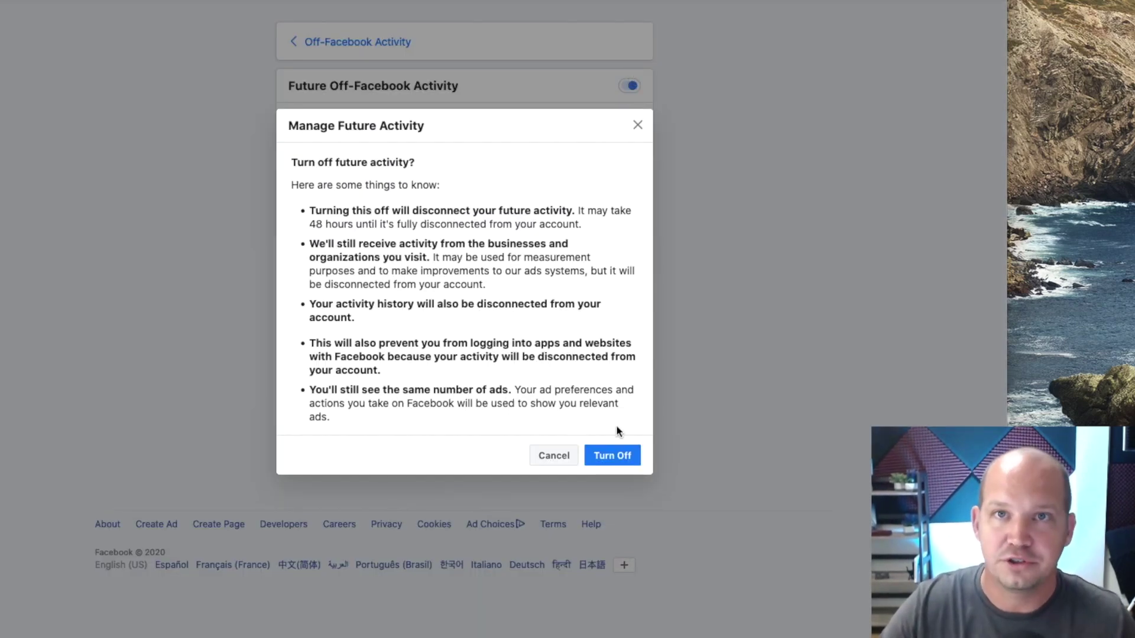
pyautogui.click(611, 459)
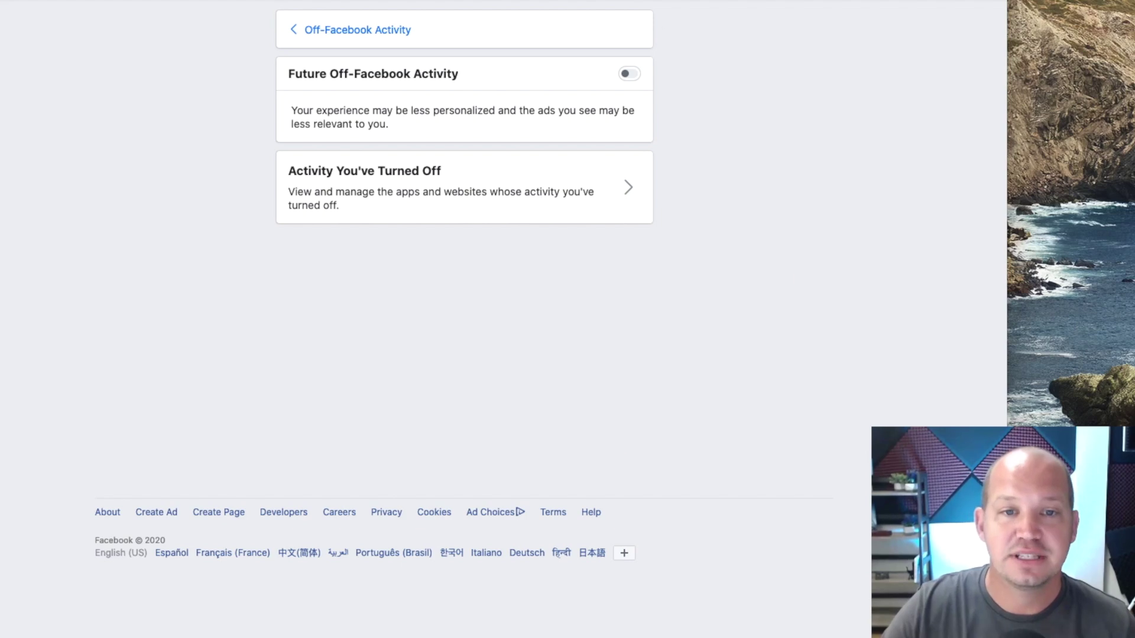
pyautogui.click(319, 28)
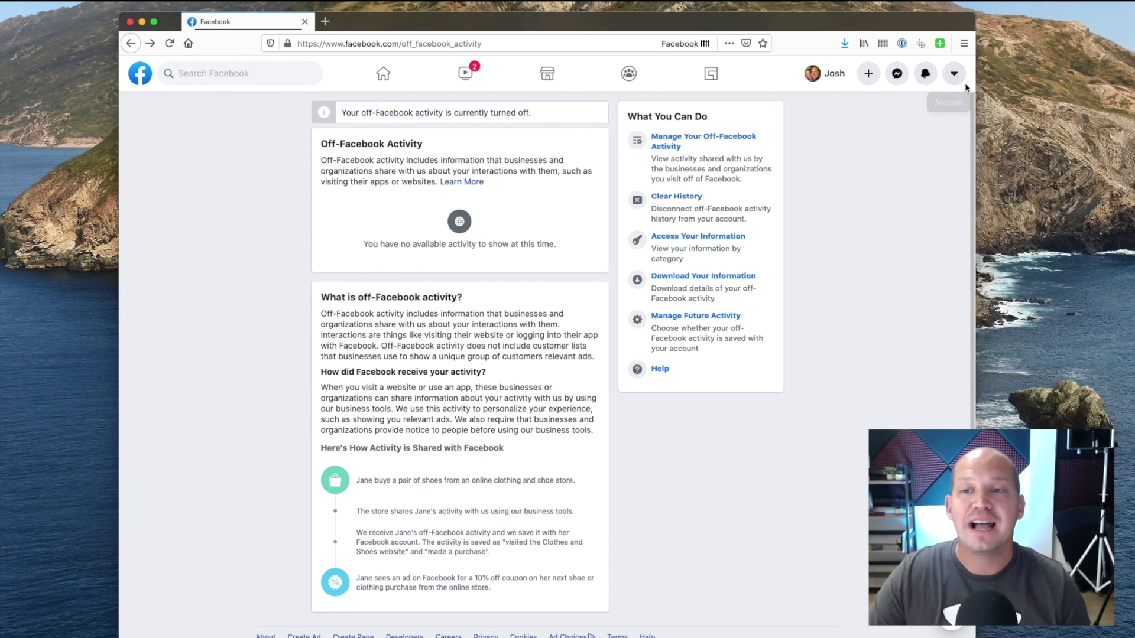
# Start Privacy Checkup's ad preferences review and advance to the Profile Information step
pyautogui.click(958, 77)
pyautogui.click(827, 202)
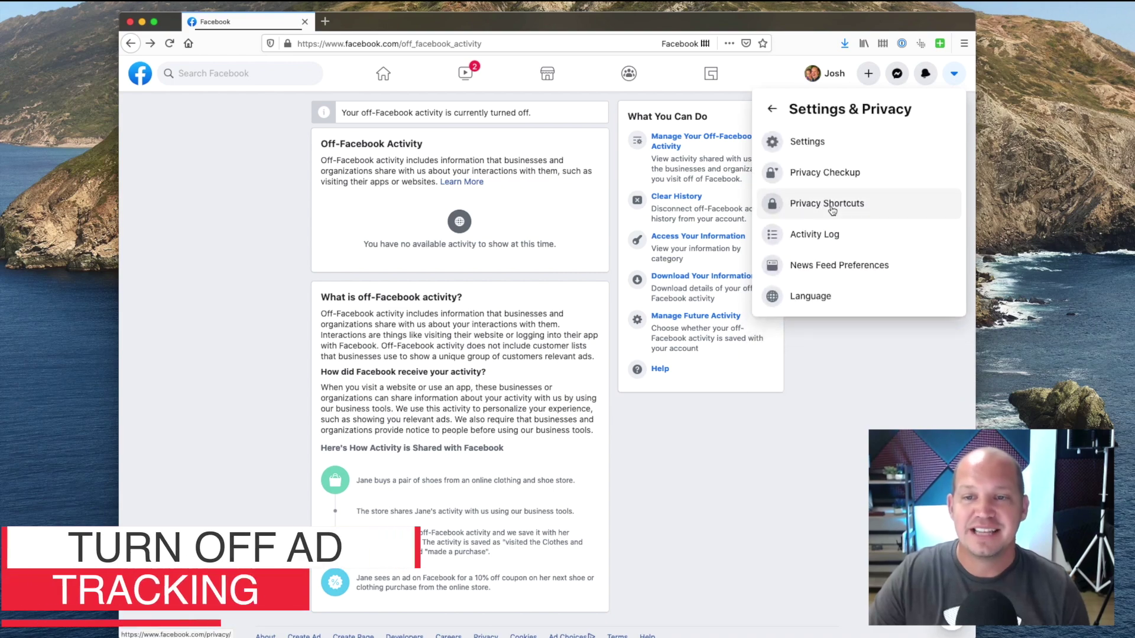
pyautogui.click(826, 175)
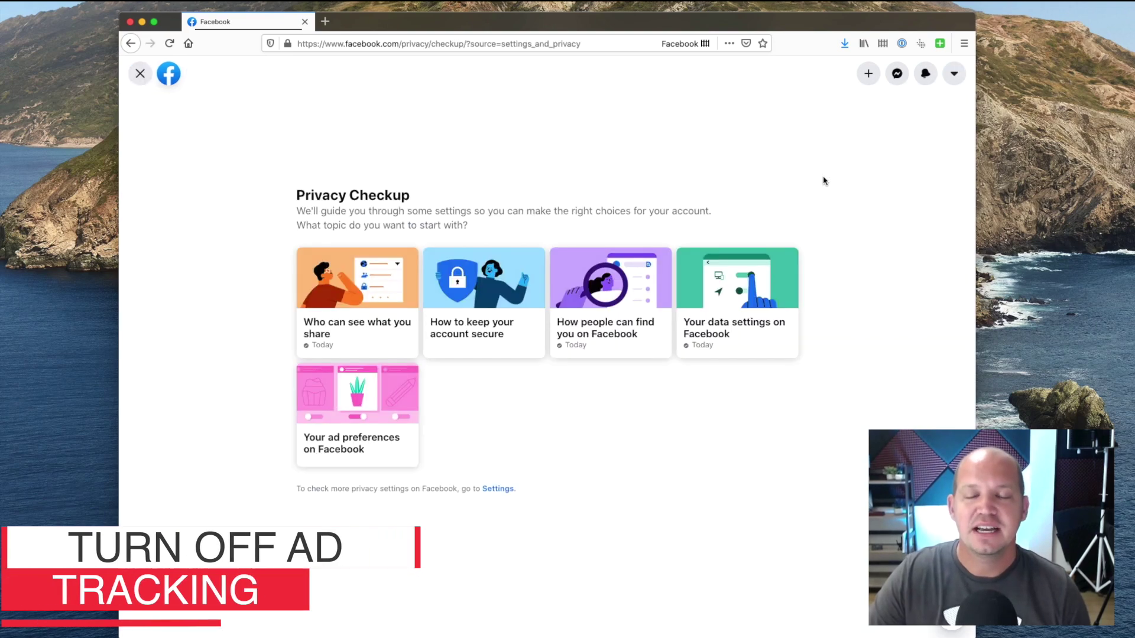
pyautogui.click(386, 416)
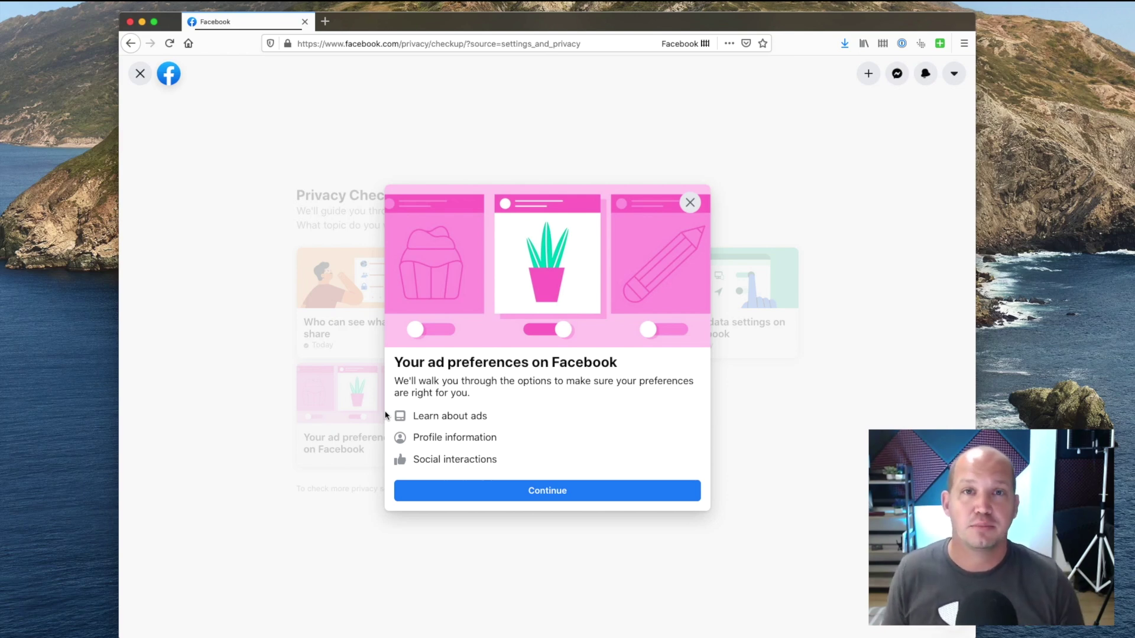
pyautogui.click(525, 495)
pyautogui.scroll(-5, 541, 455)
pyautogui.click(658, 561)
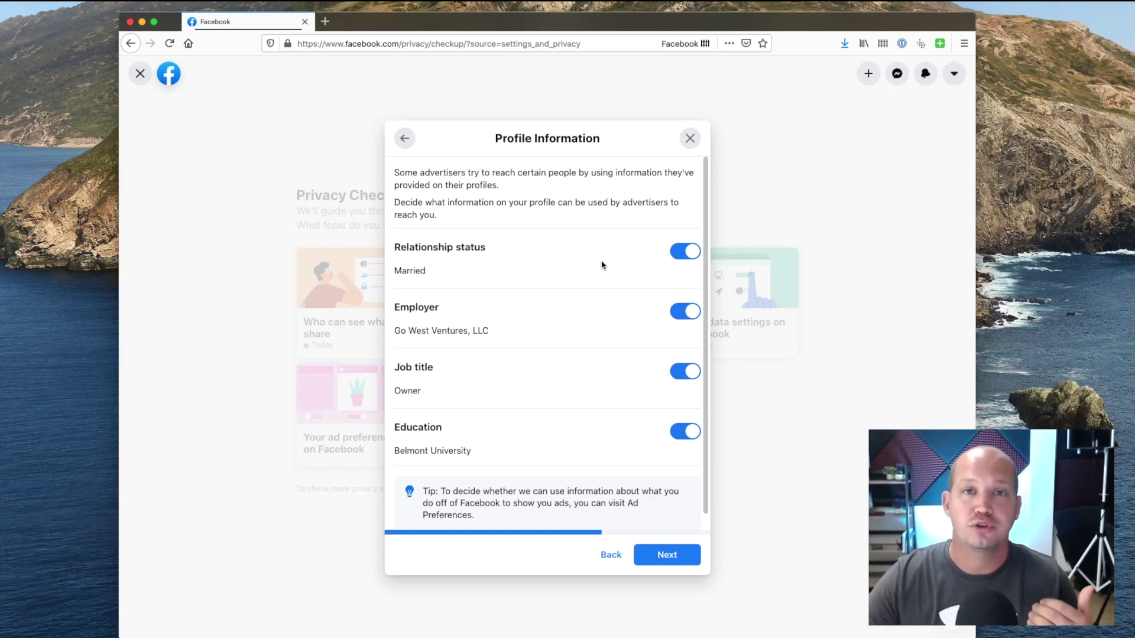
# Switch off ad use of relationship status, employer, job title and education
pyautogui.click(684, 256)
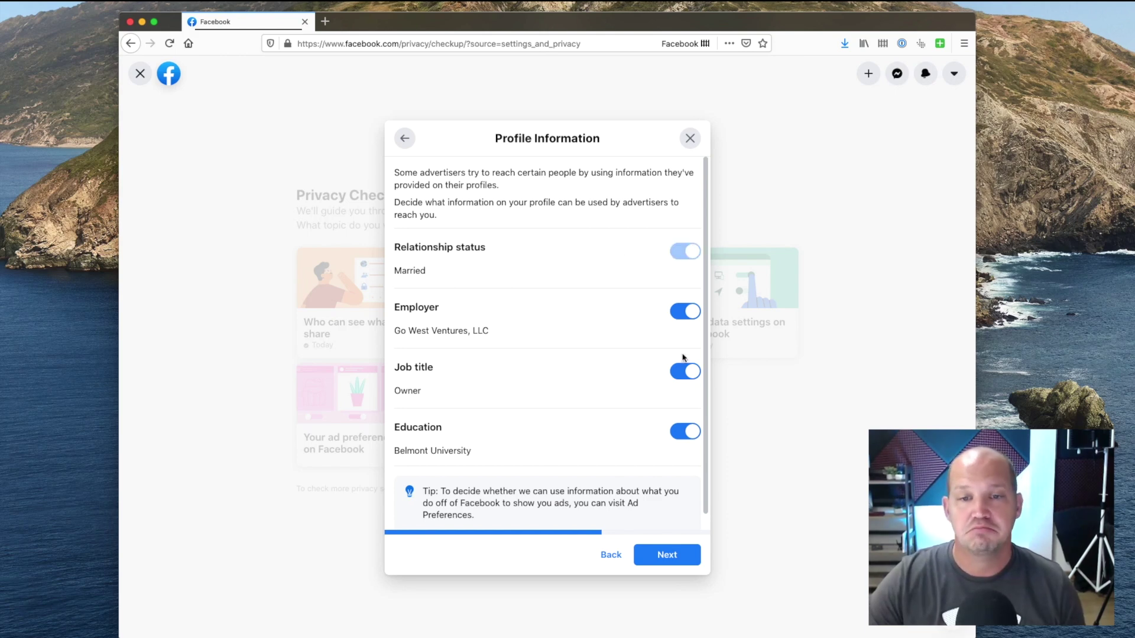
pyautogui.click(679, 319)
pyautogui.click(686, 375)
pyautogui.click(684, 441)
pyautogui.scroll(-1, 552, 390)
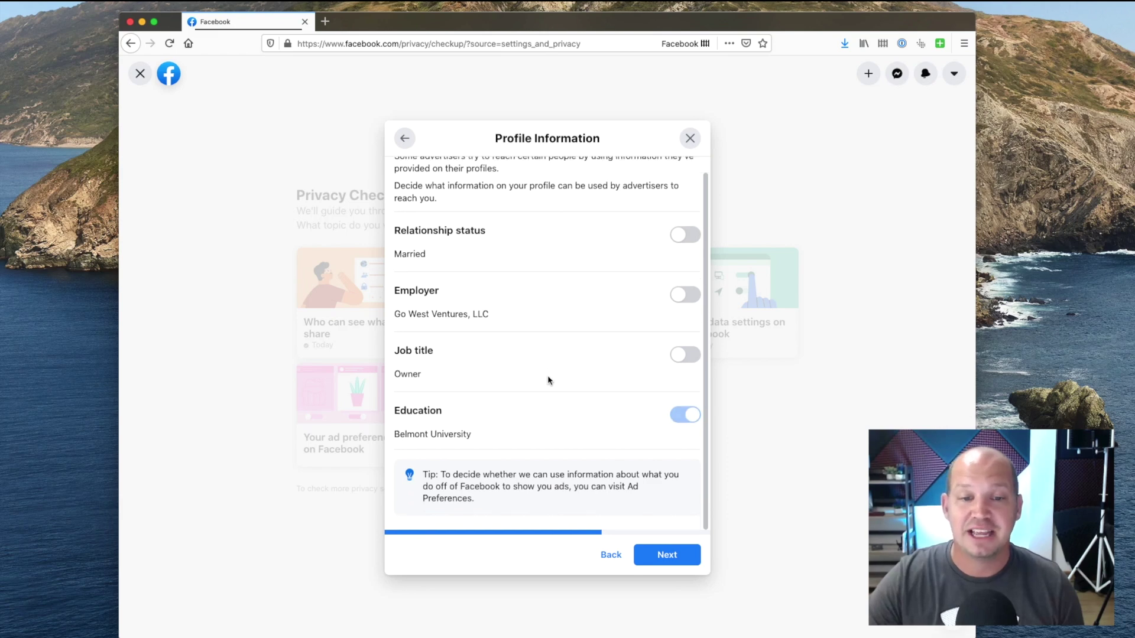
# Keep social interactions with ads set to Only me, then finish and close the You're All Set message
pyautogui.click(665, 556)
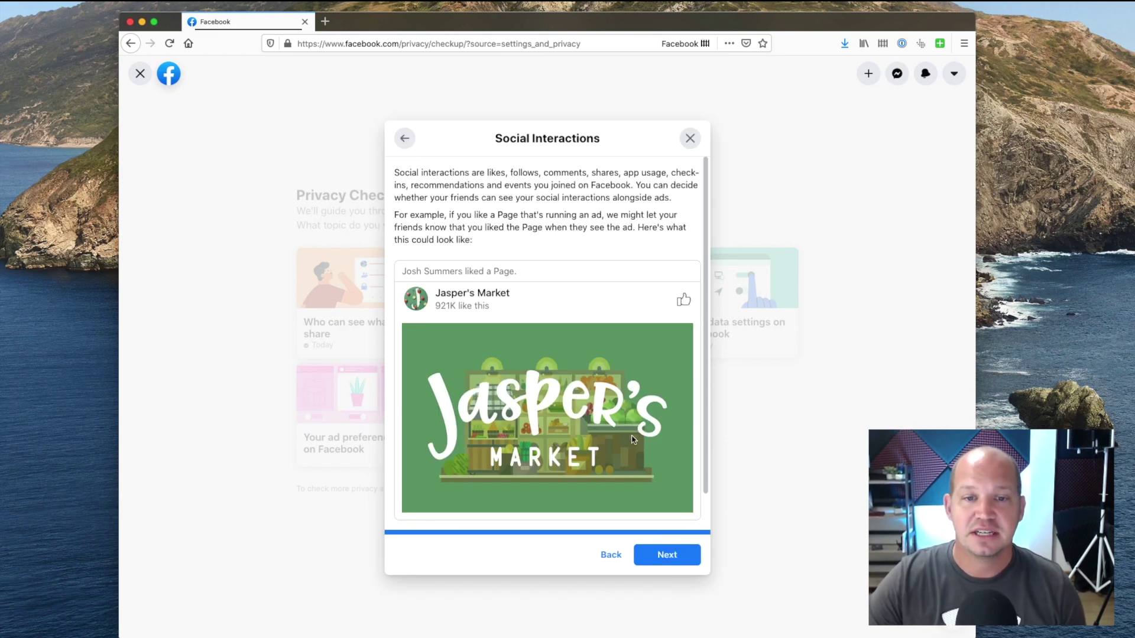
pyautogui.scroll(-2, 560, 304)
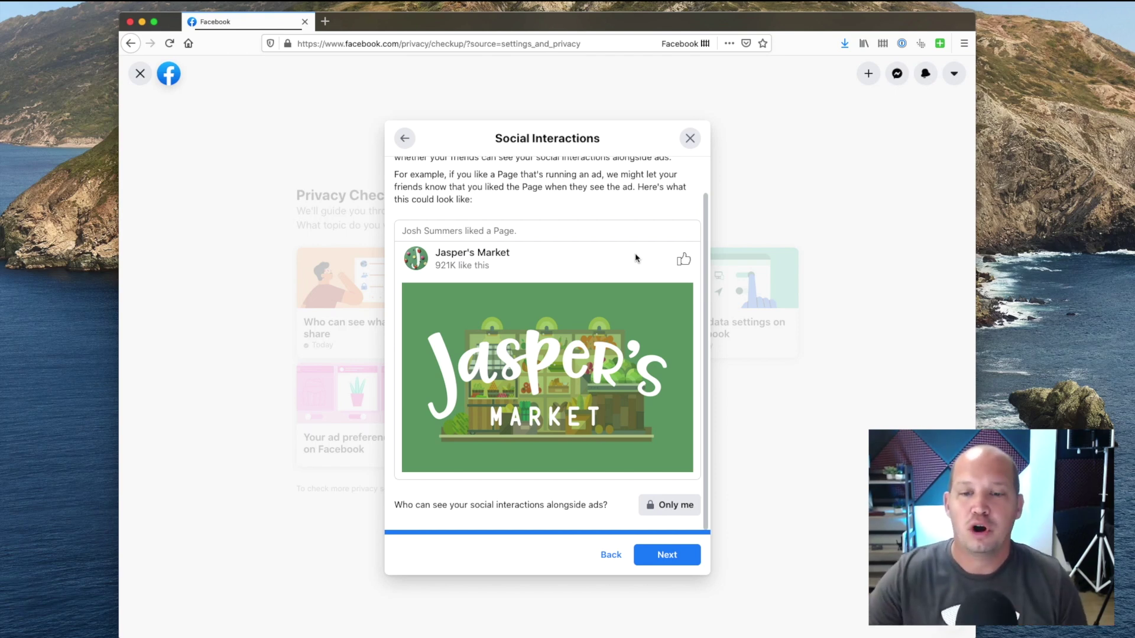
pyautogui.click(669, 509)
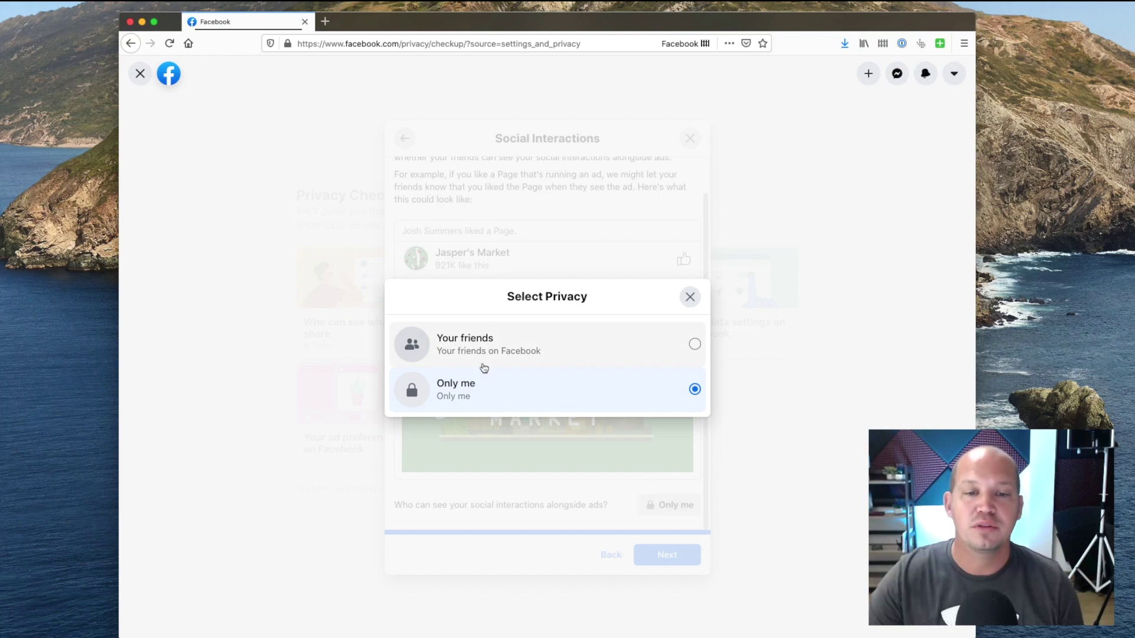
pyautogui.click(689, 298)
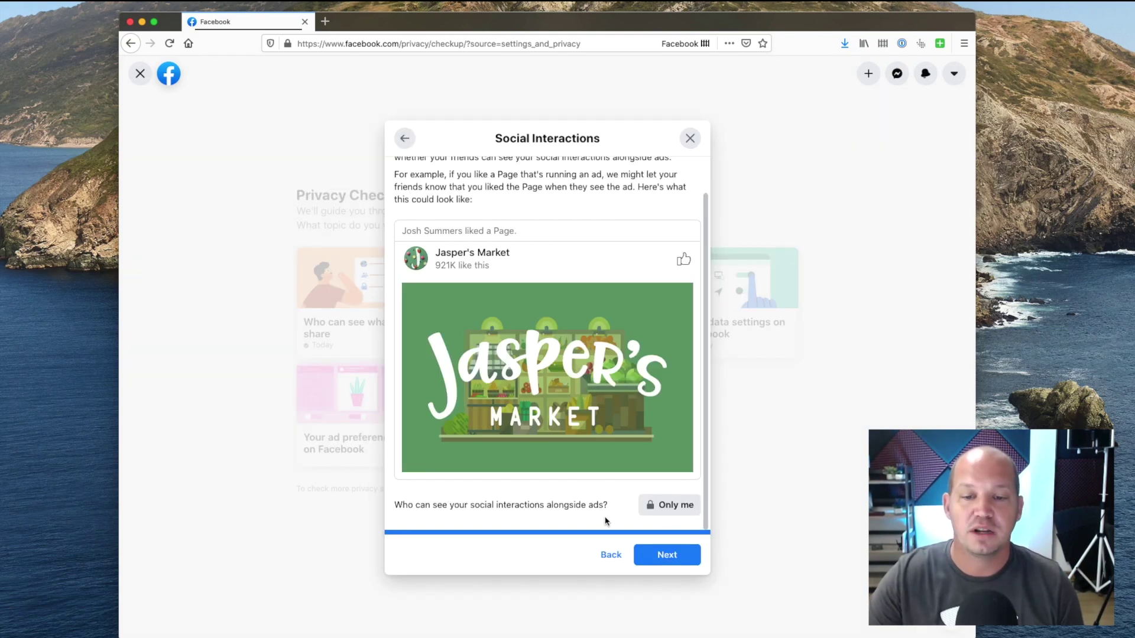
pyautogui.click(667, 555)
pyautogui.click(683, 137)
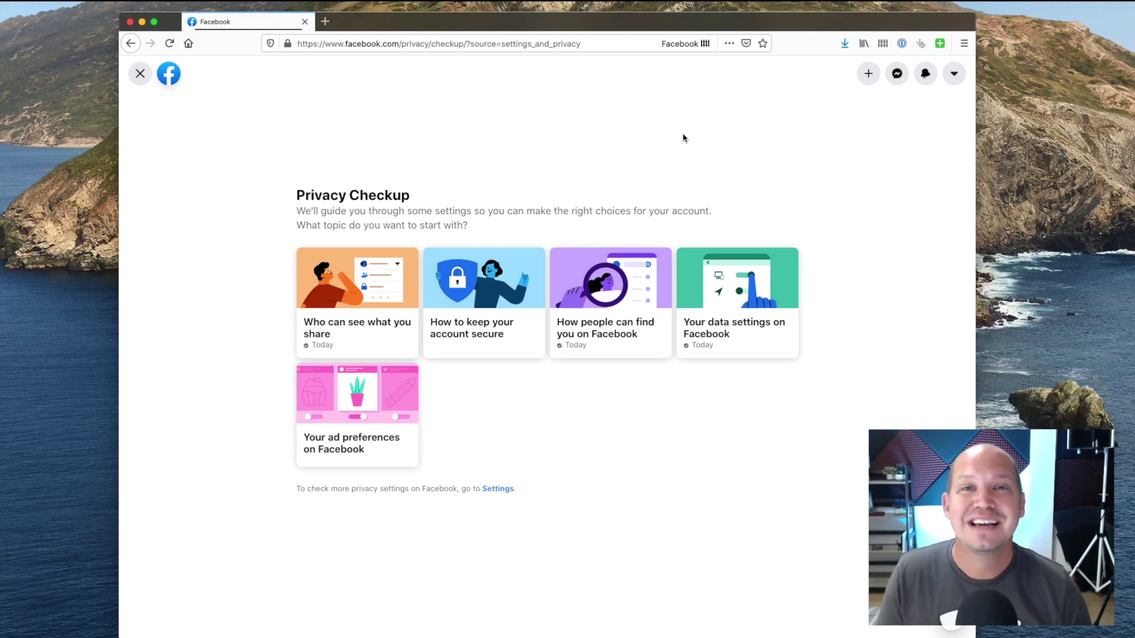
# Open Settings from the Settings & Privacy menu and view the Location section
pyautogui.click(954, 74)
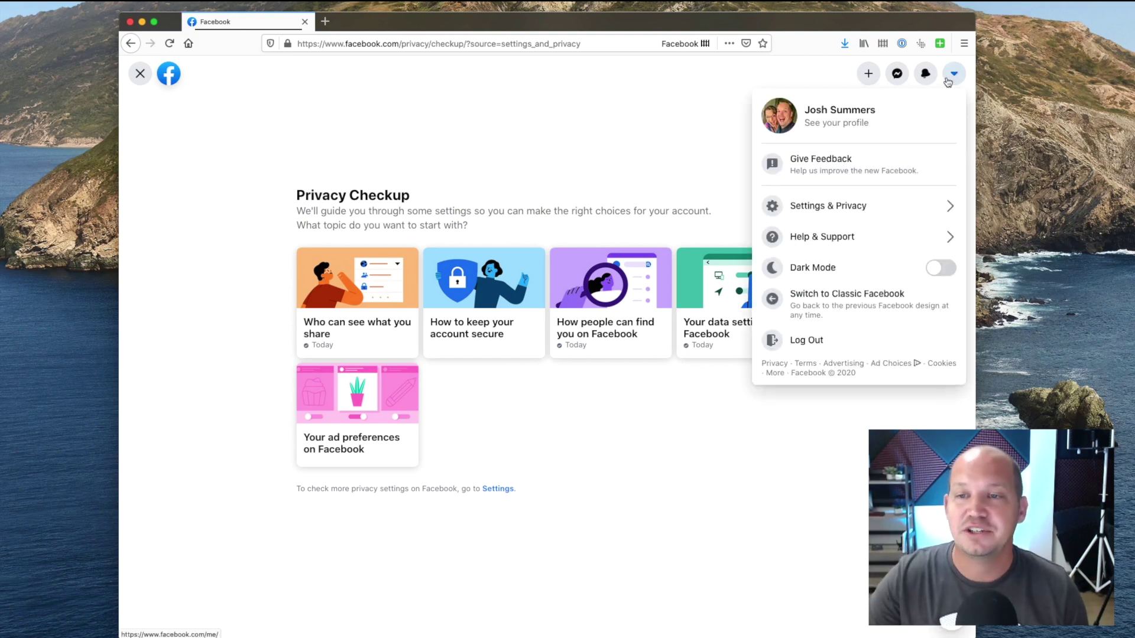
pyautogui.click(835, 205)
pyautogui.click(824, 142)
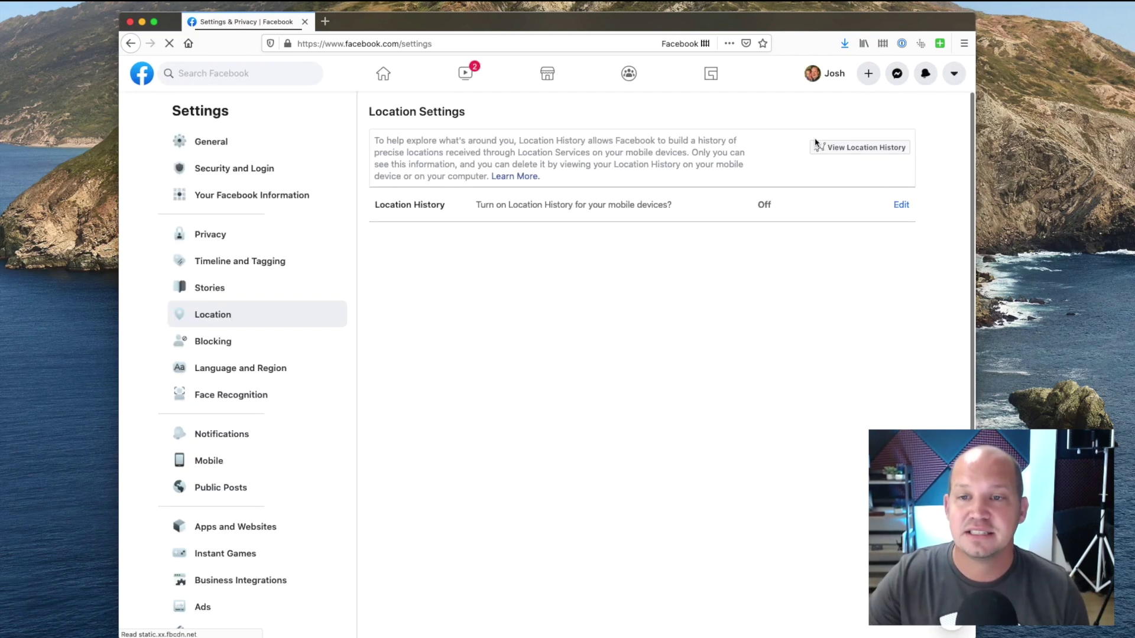
pyautogui.click(217, 316)
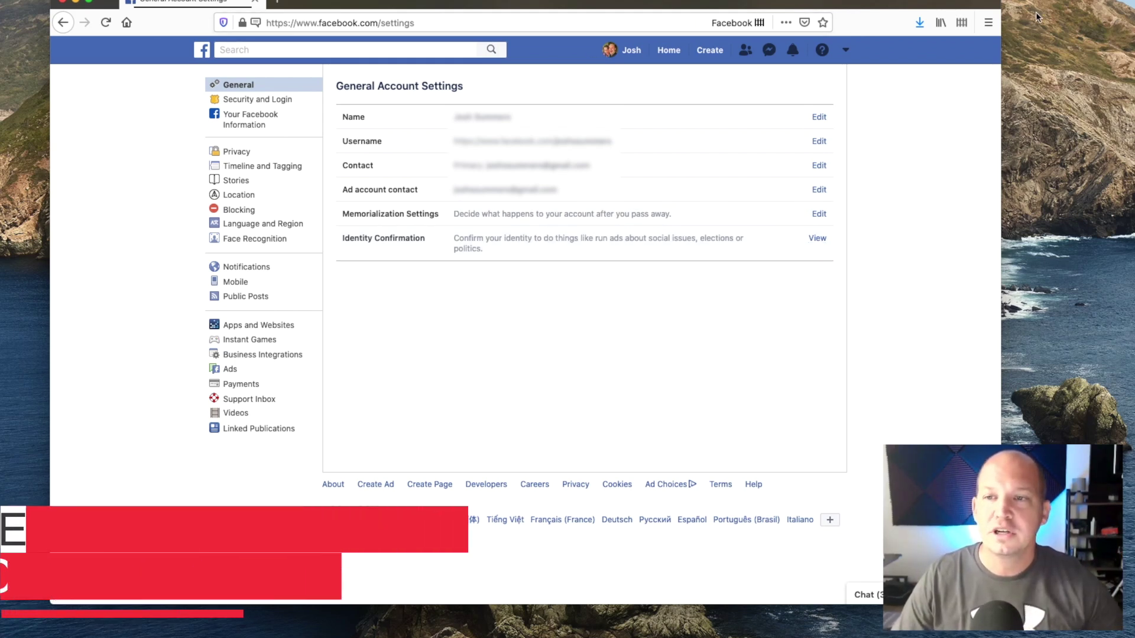
# Load usatoday.com in a new tab and show Facebook Container's protection notice there
pyautogui.click(962, 23)
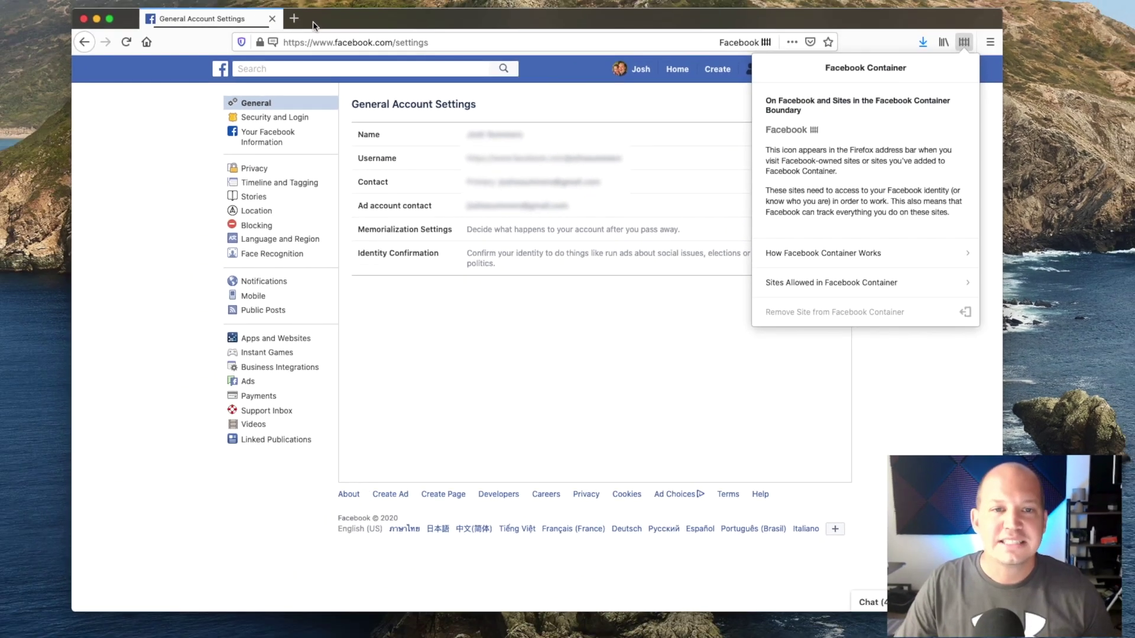
pyautogui.click(278, 8)
pyautogui.write('usatoday.com')
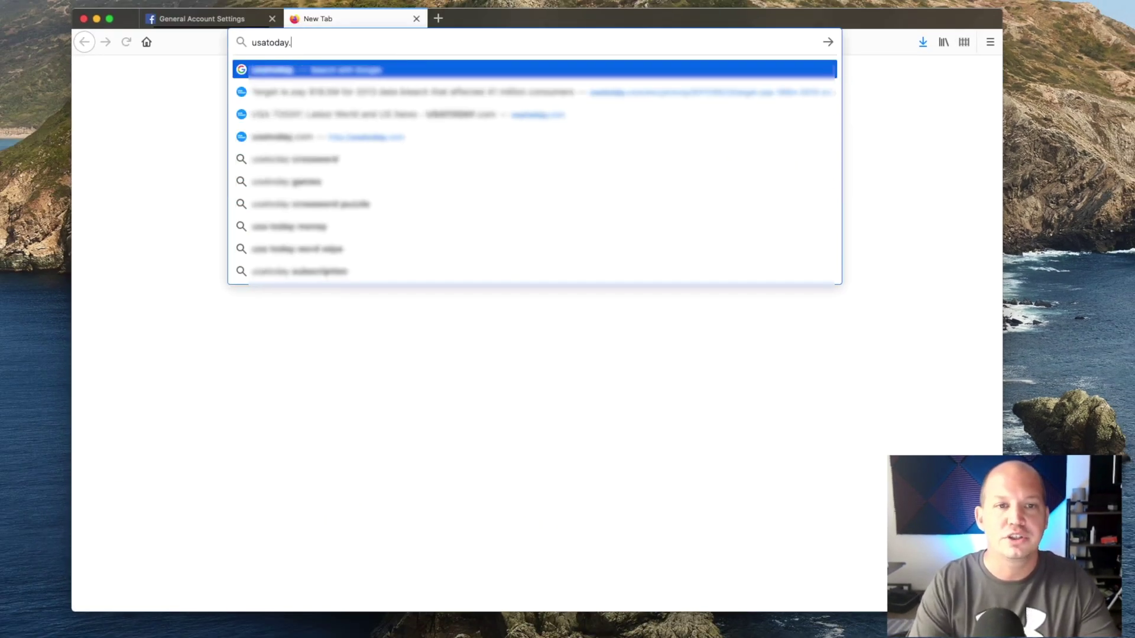
pyautogui.press('Return')
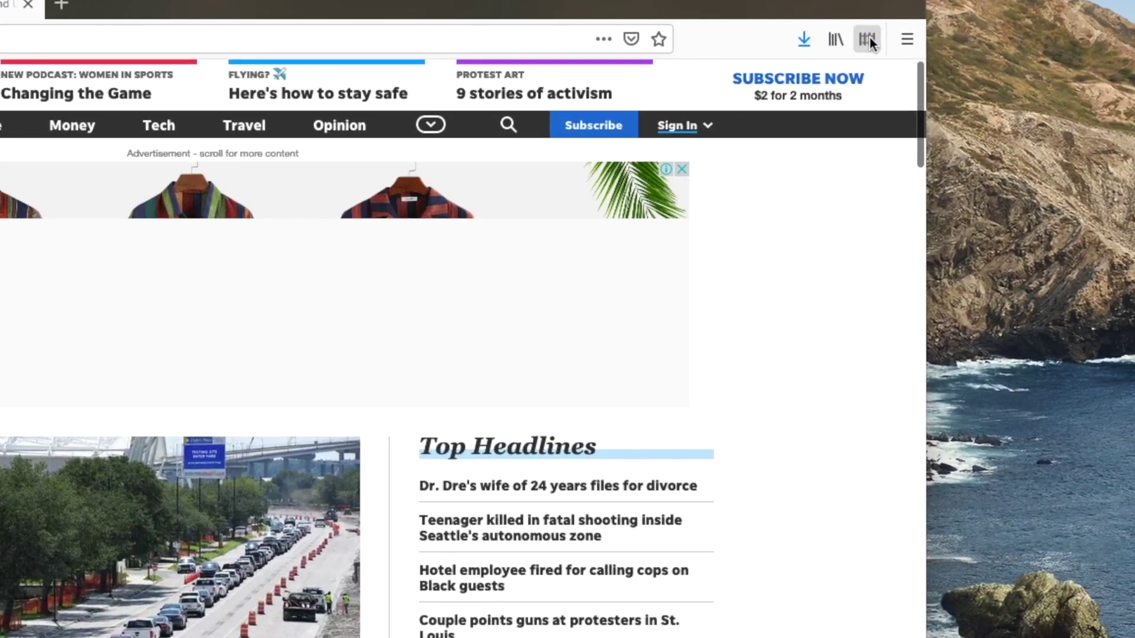
pyautogui.click(965, 41)
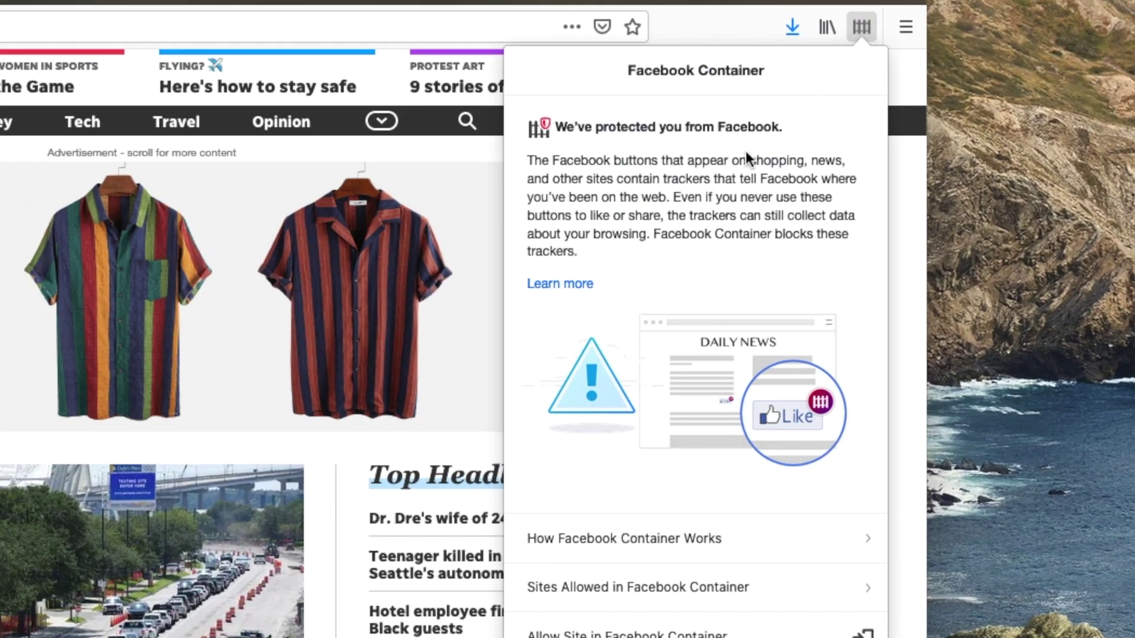